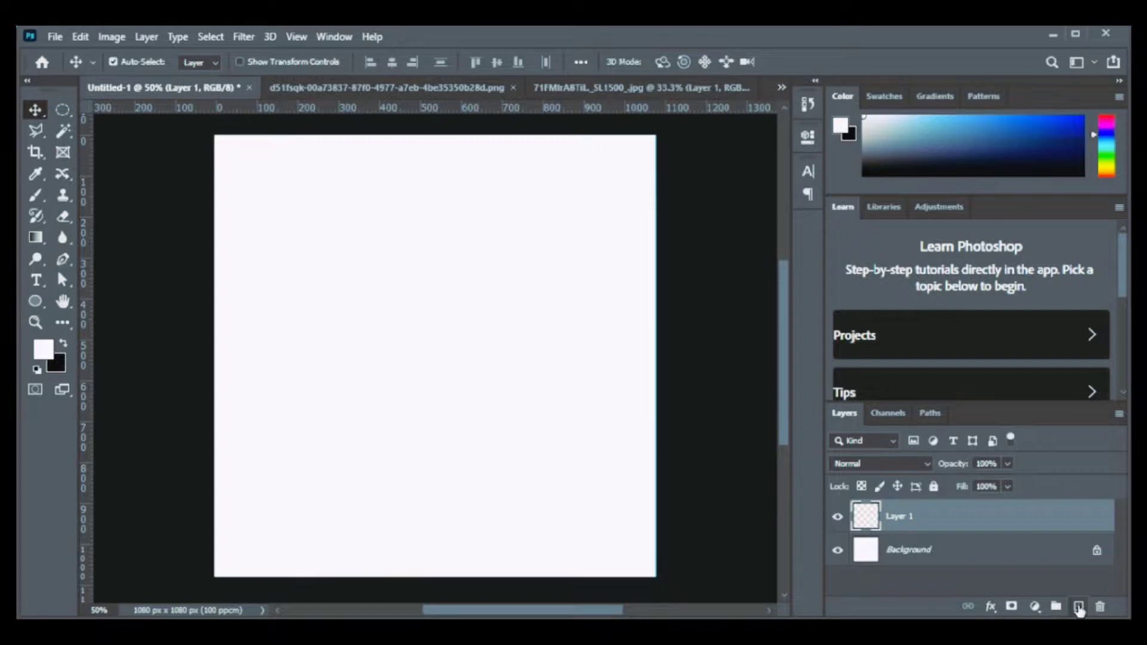
Copy the water wave image into the Untitled-1 document and convert its layer to a smart object
click(562, 88)
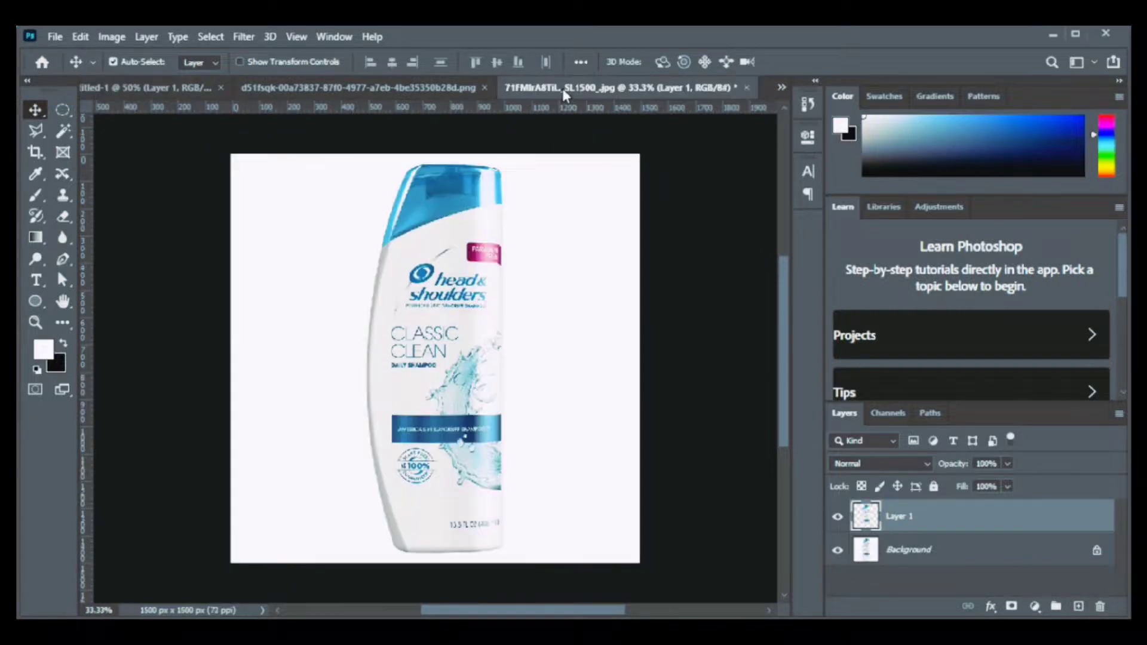
click(432, 88)
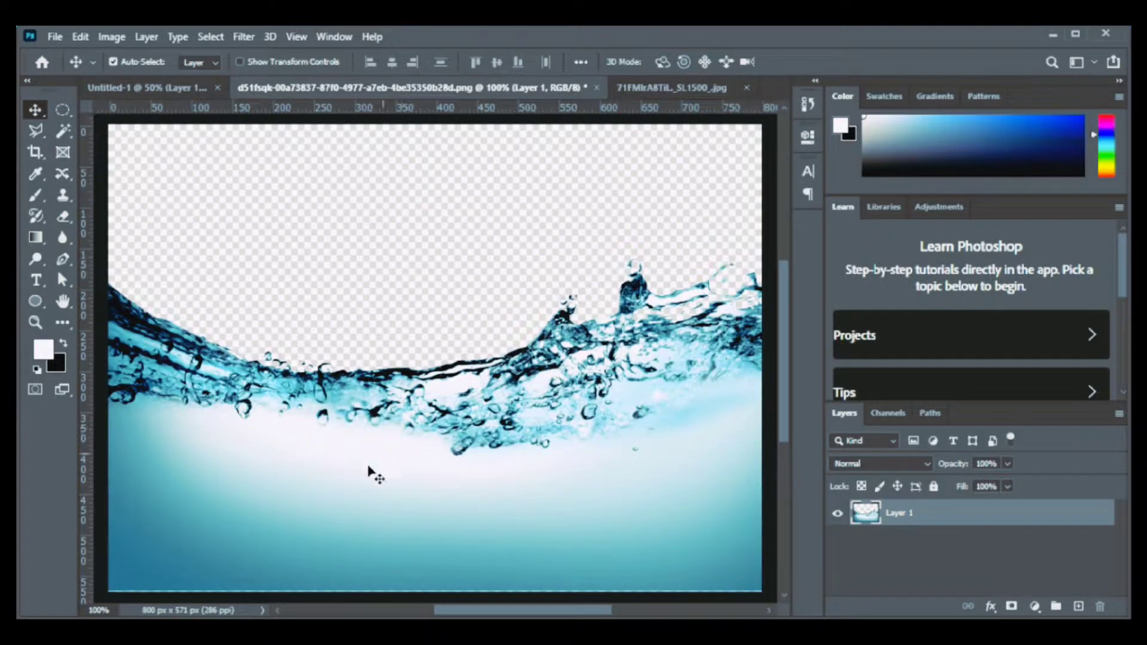
drag(257, 469, 455, 478)
key(ctrl+t)
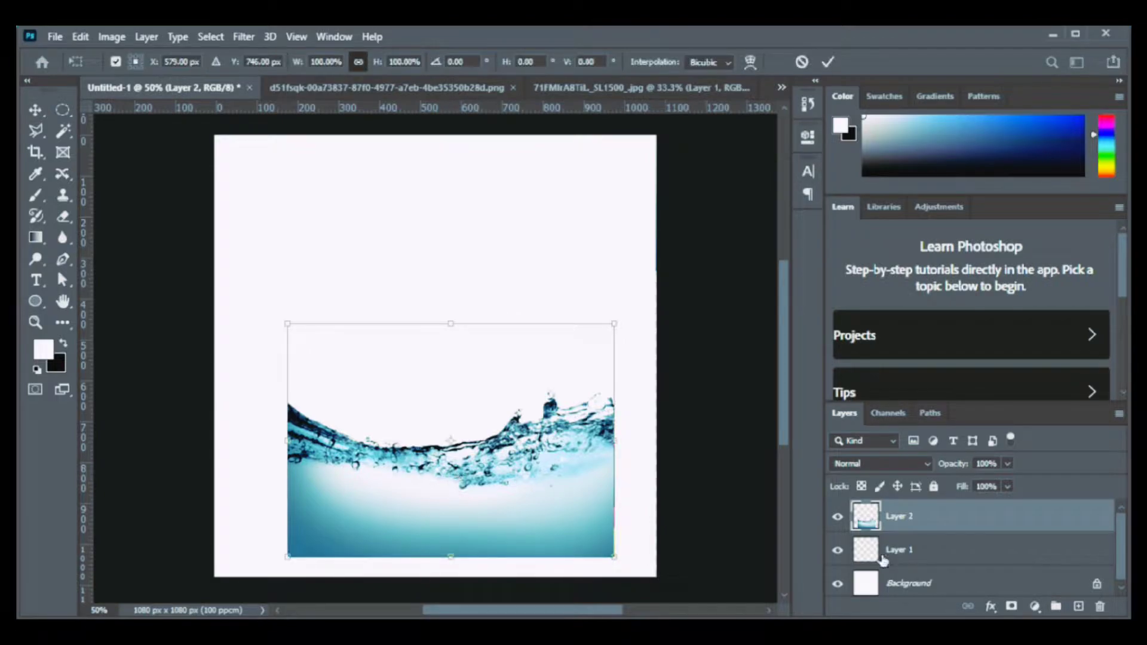
click(898, 518)
right_click(898, 518)
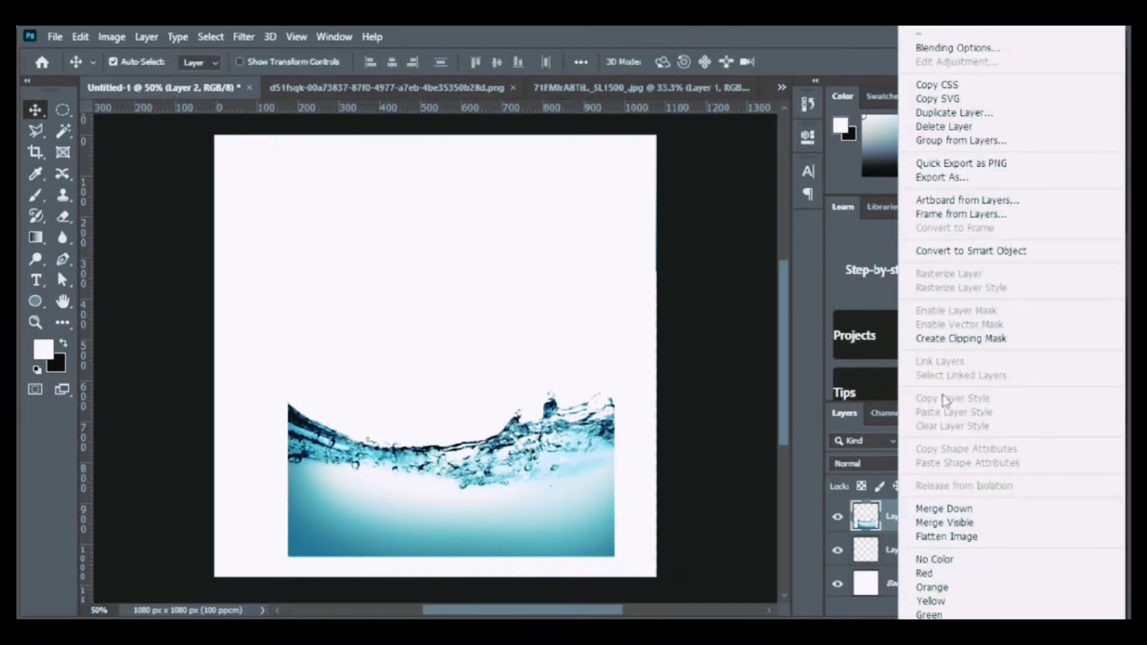
click(962, 251)
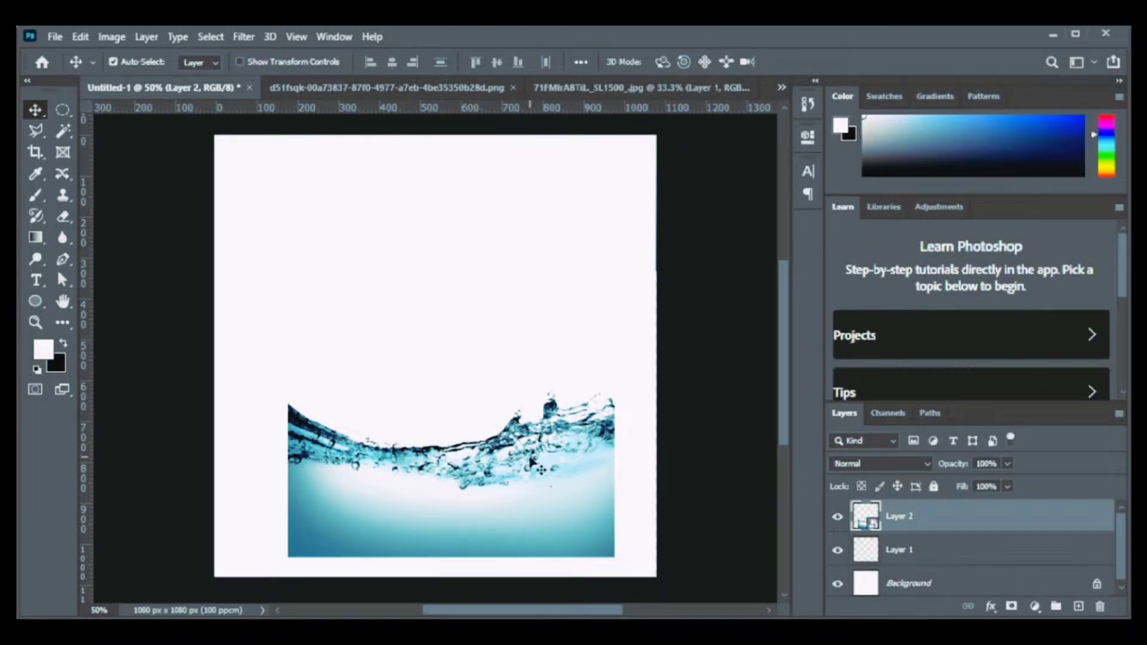
Scale the water wave to about 137% and position it across the full canvas width at the bottom edge
key(ctrl+t)
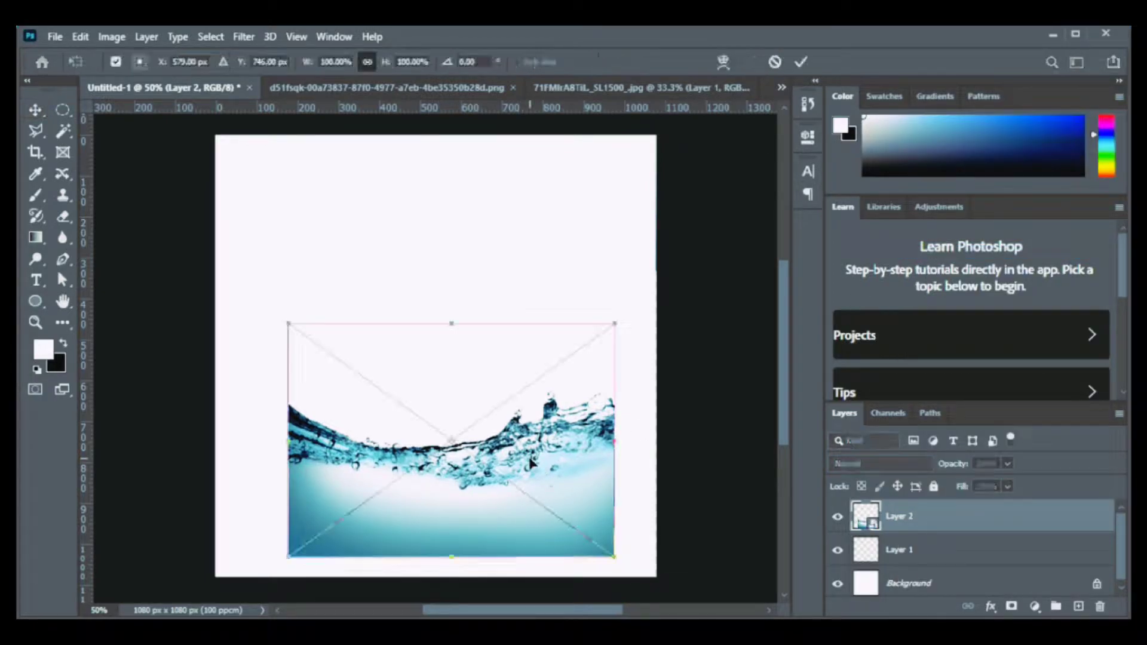
drag(286, 318, 214, 269)
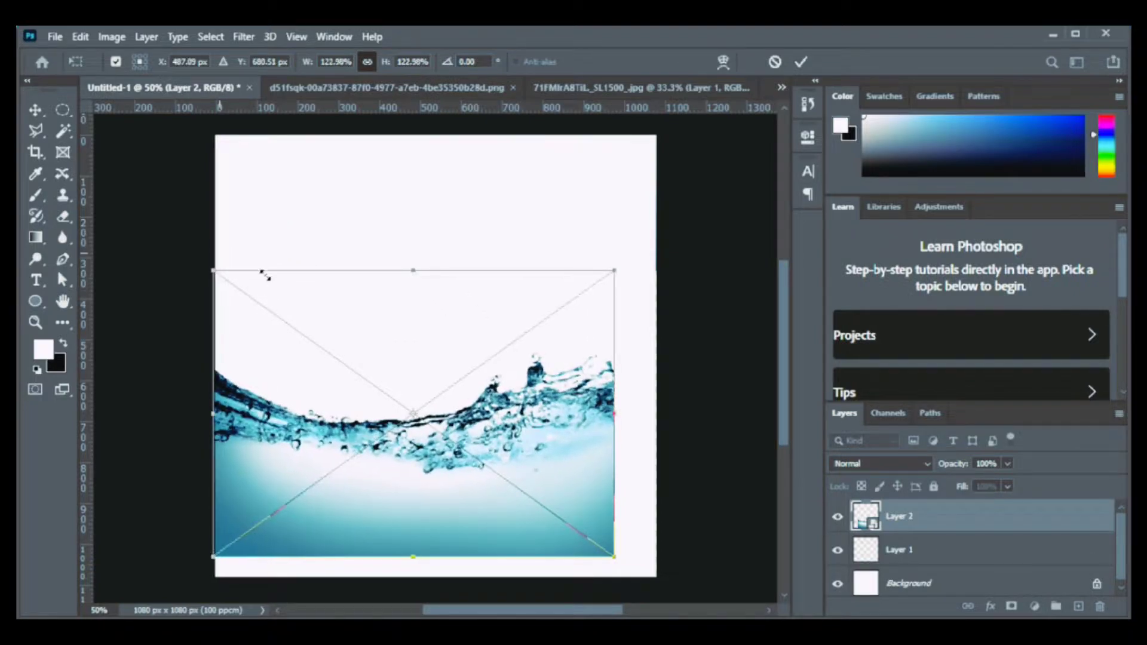
drag(608, 560, 659, 593)
mouse_move(563, 550)
mouse_down()
mouse_move(556, 565)
mouse_move(555, 553)
mouse_up()
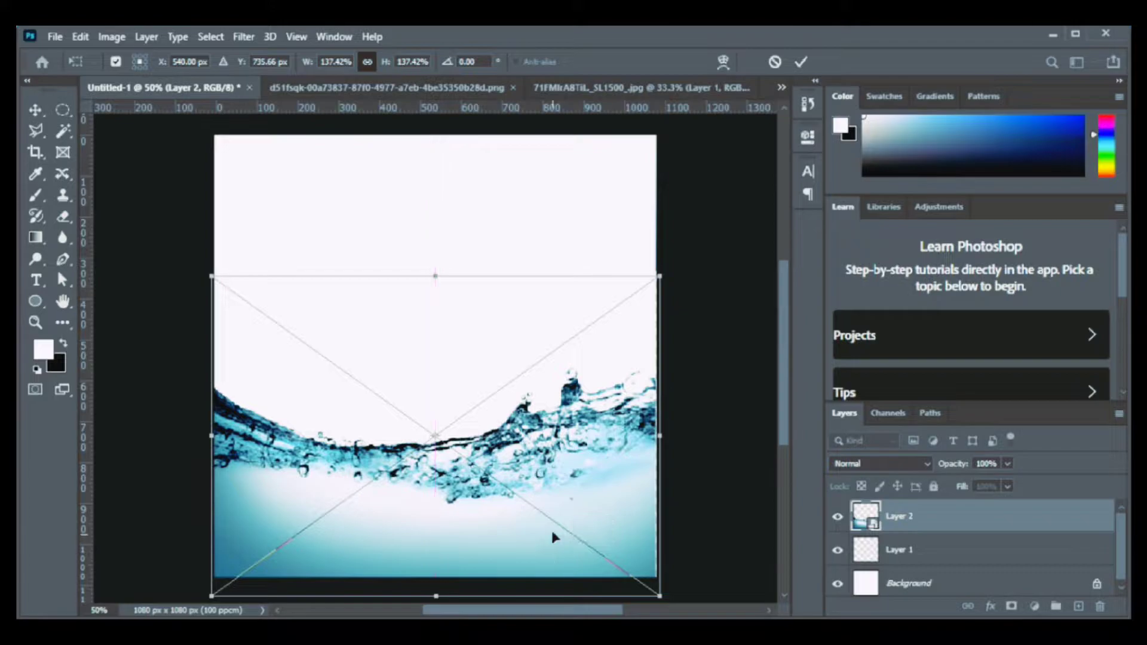
key(Return)
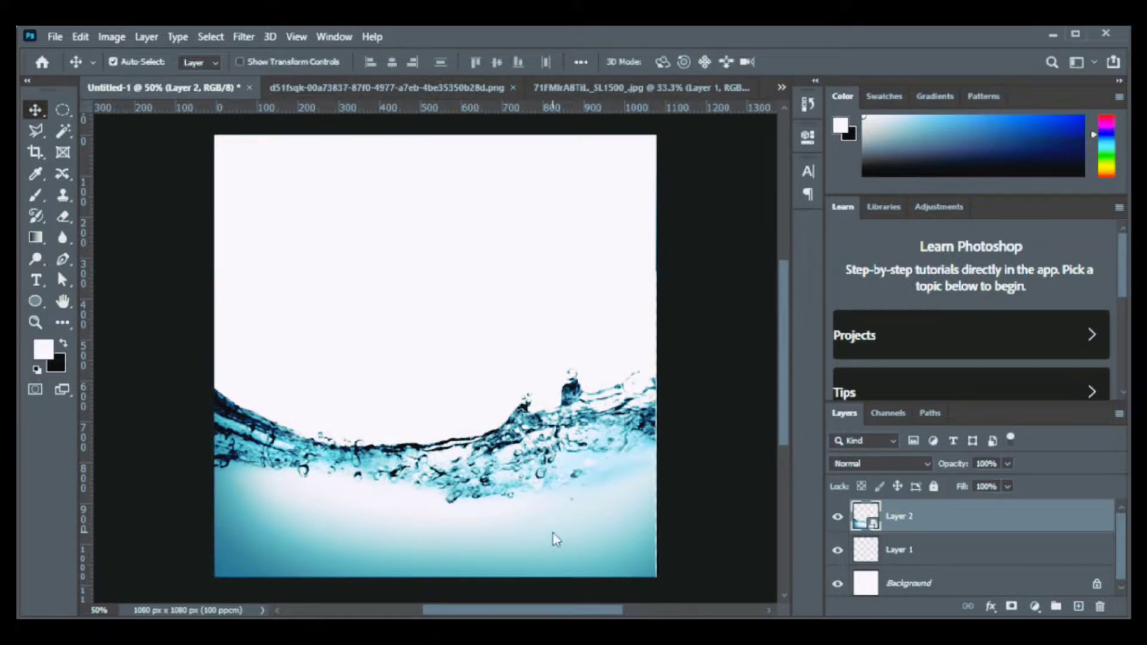
Close the water wave source document without saving its changes
click(478, 88)
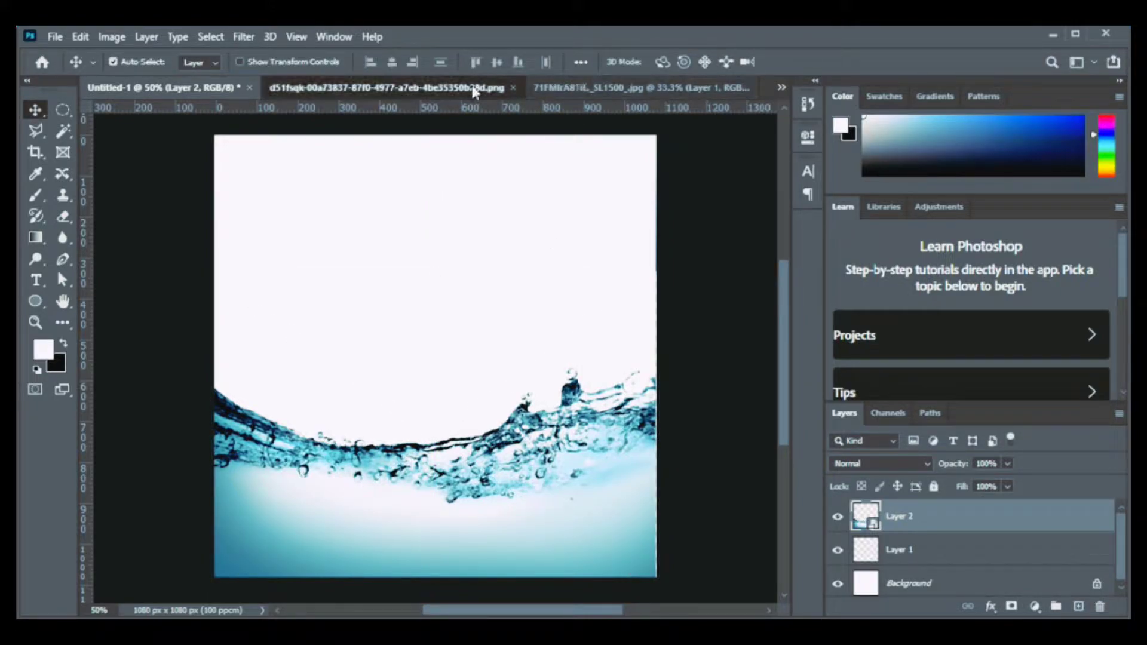
click(597, 88)
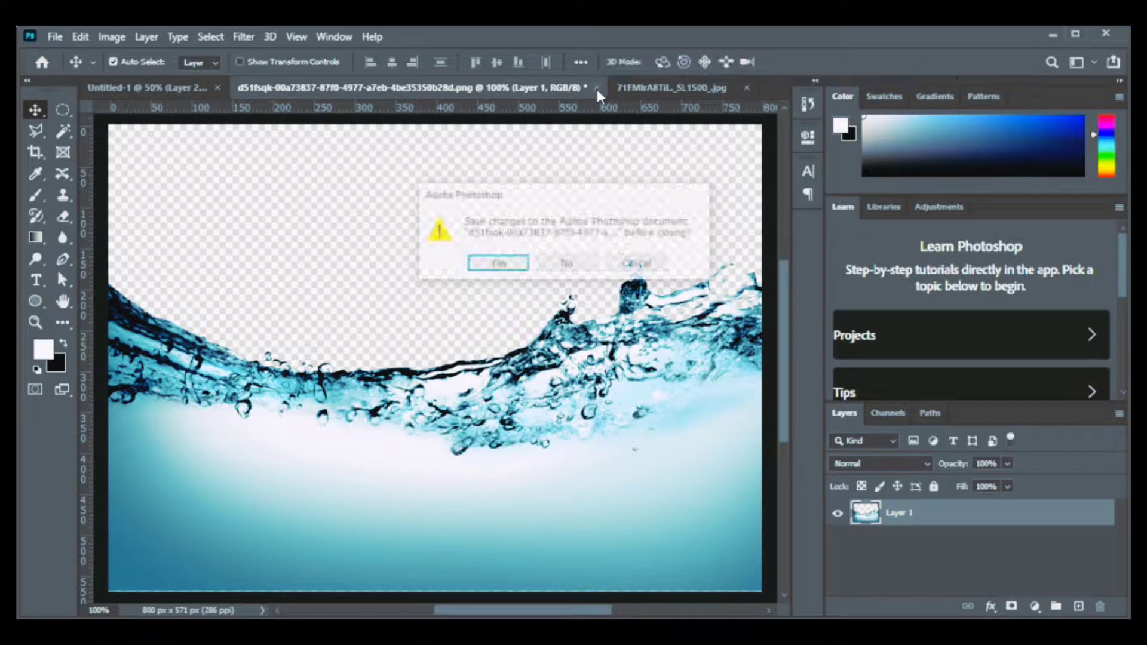
click(591, 261)
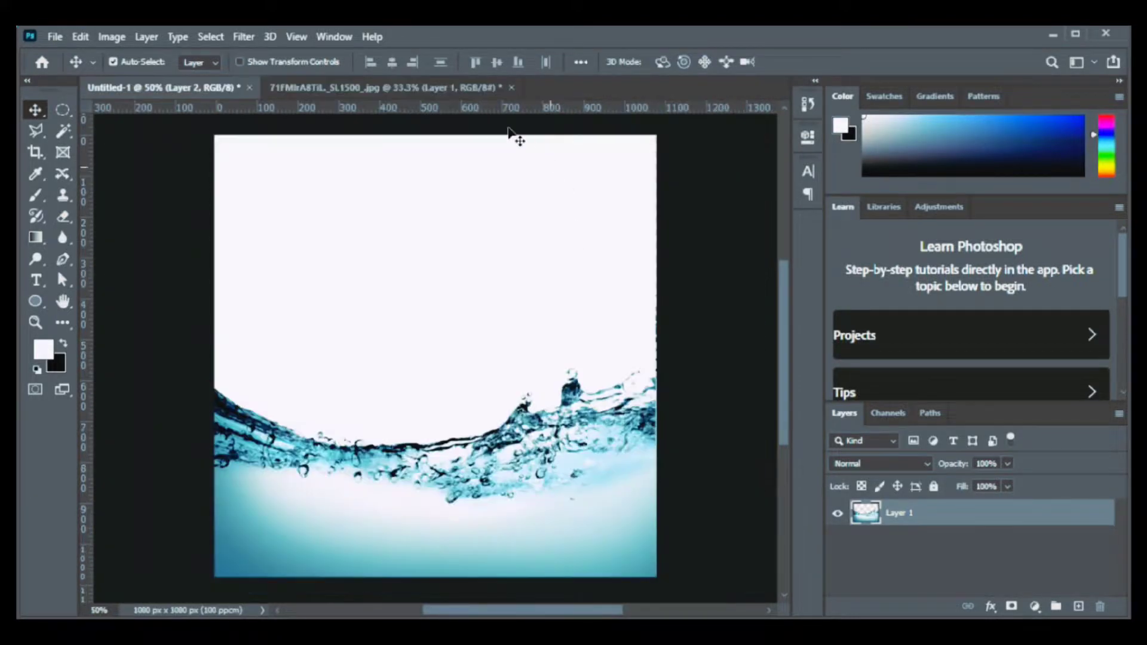
Copy the cut-out shampoo bottle into the Untitled-1 document and convert its layer to a smart object
click(483, 88)
drag(426, 270, 428, 401)
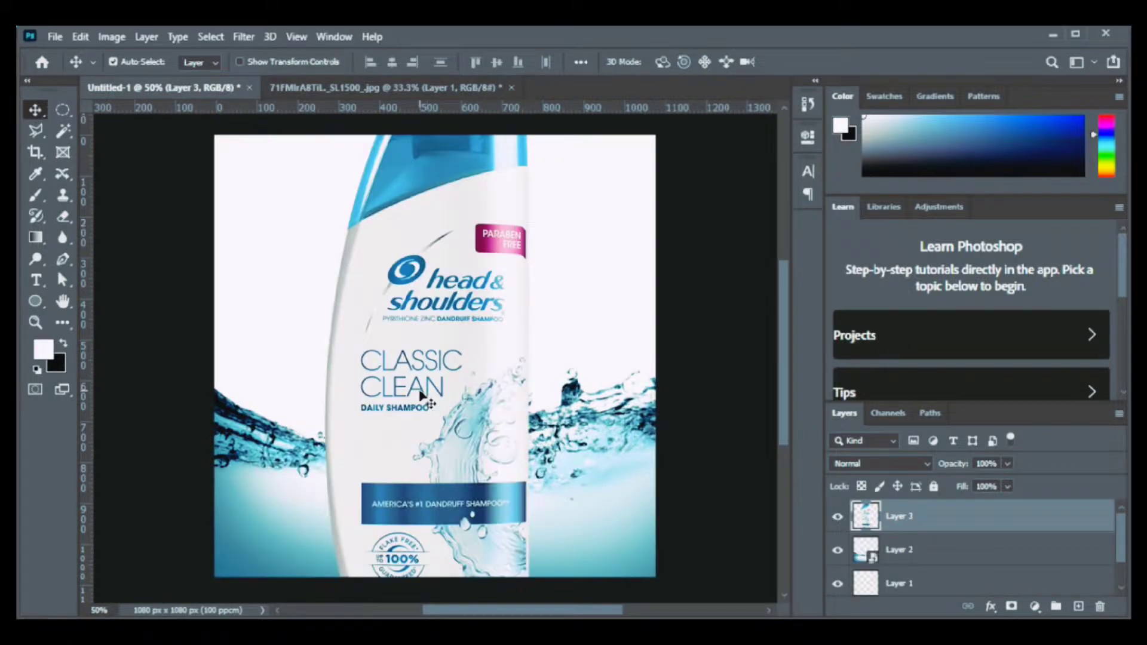
right_click(937, 522)
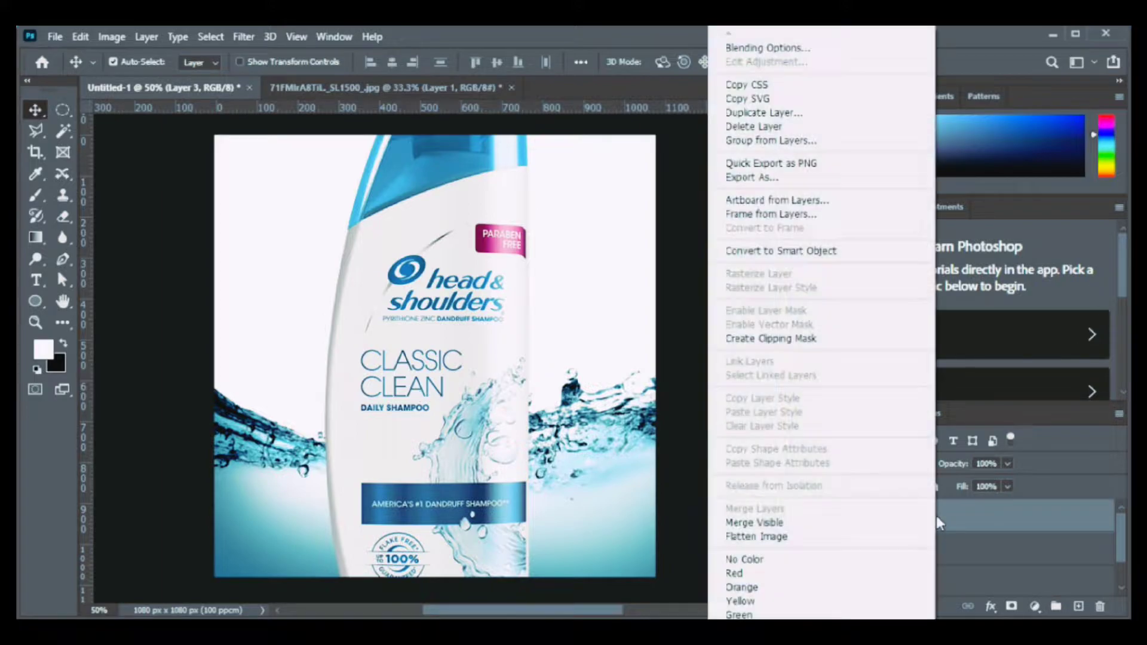
click(854, 251)
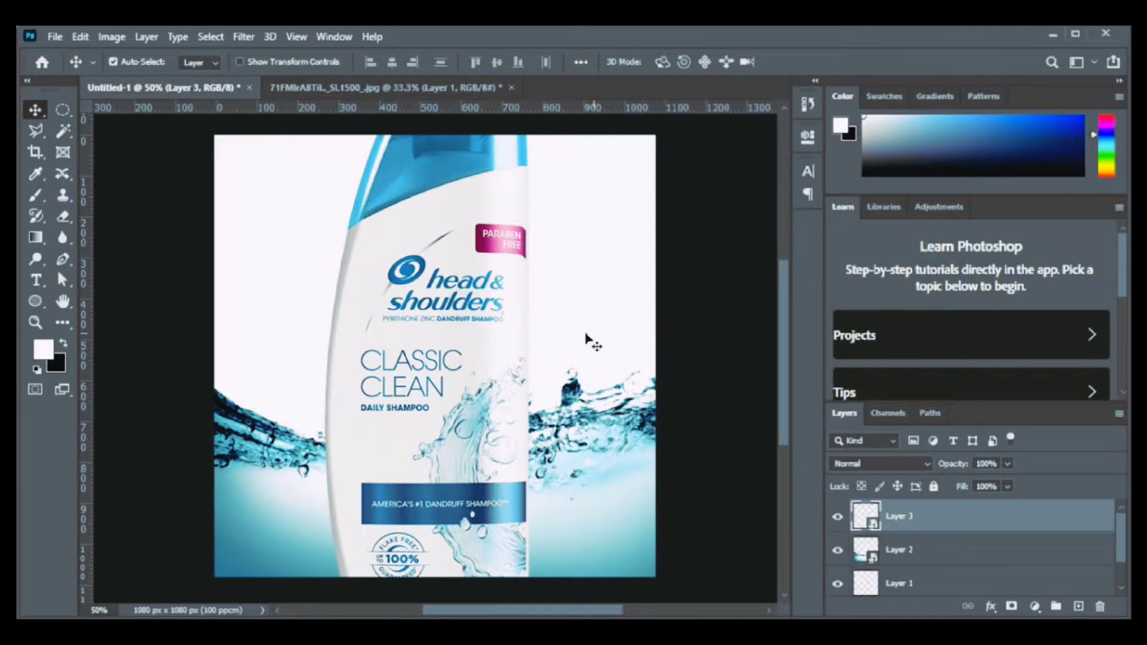
Scale the bottle to about 54%, tilt it about 8° counterclockwise and place it left of centre with its base in the water
key(ctrl+t)
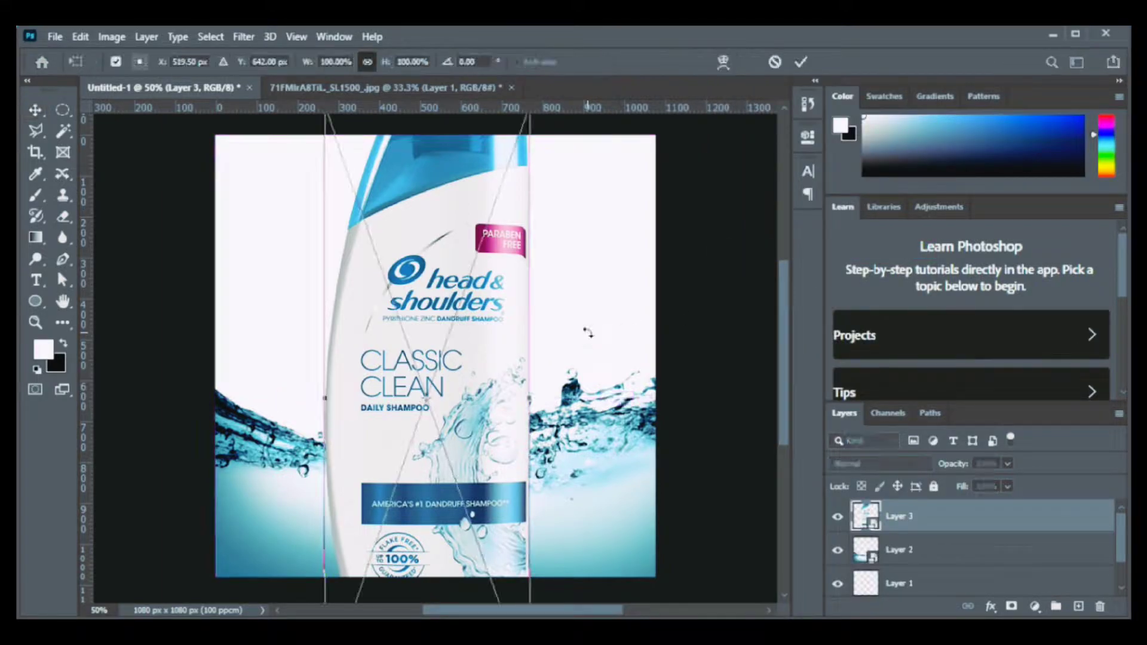
drag(451, 445, 459, 312)
drag(547, 572, 482, 356)
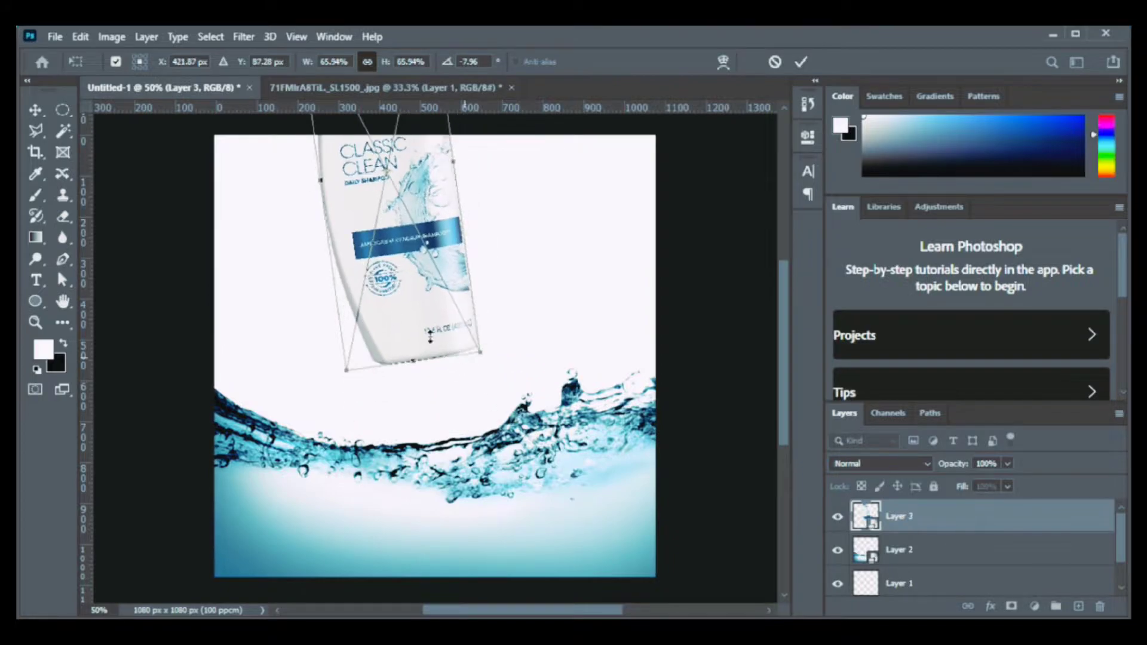
drag(393, 317, 397, 461)
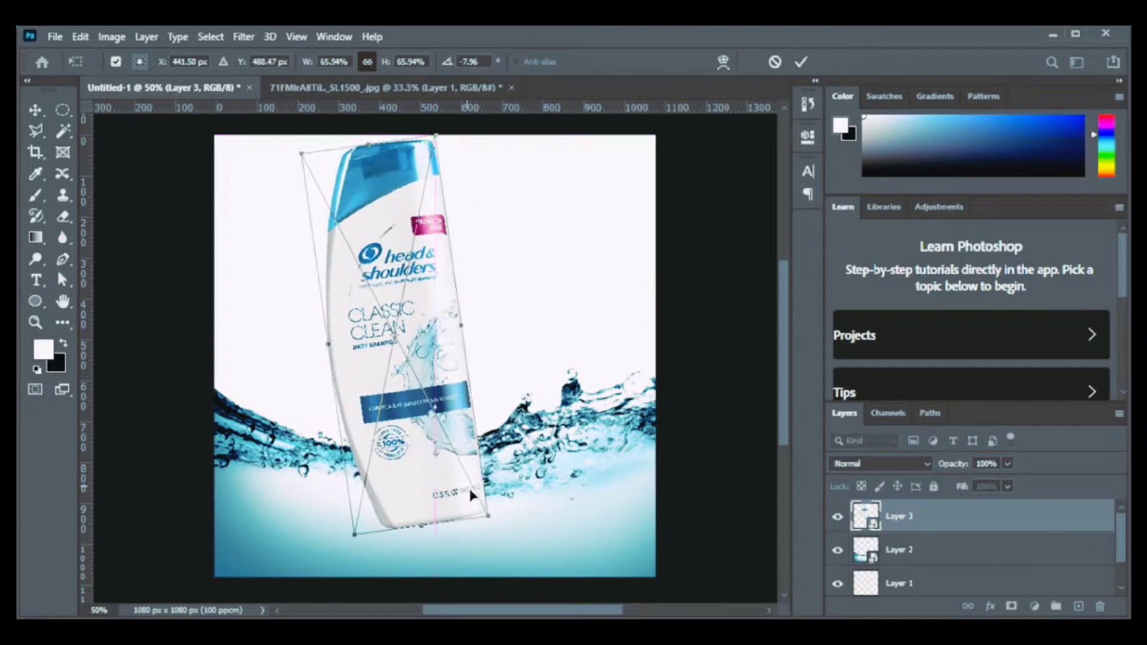
drag(490, 515, 421, 480)
drag(417, 190, 415, 202)
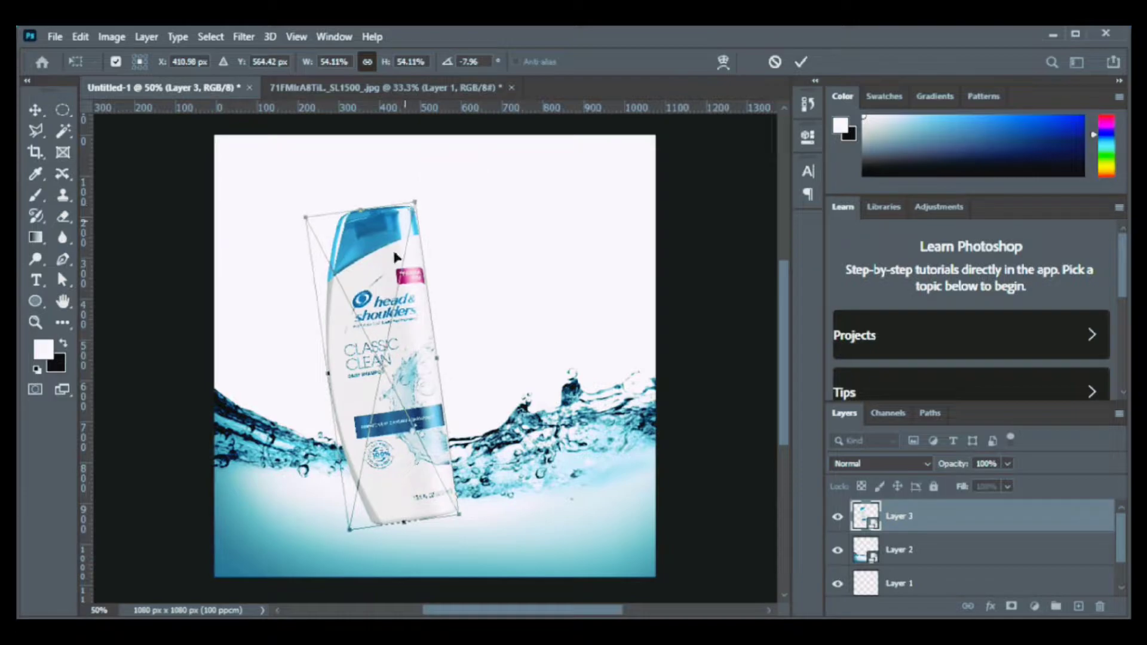
drag(402, 378, 412, 385)
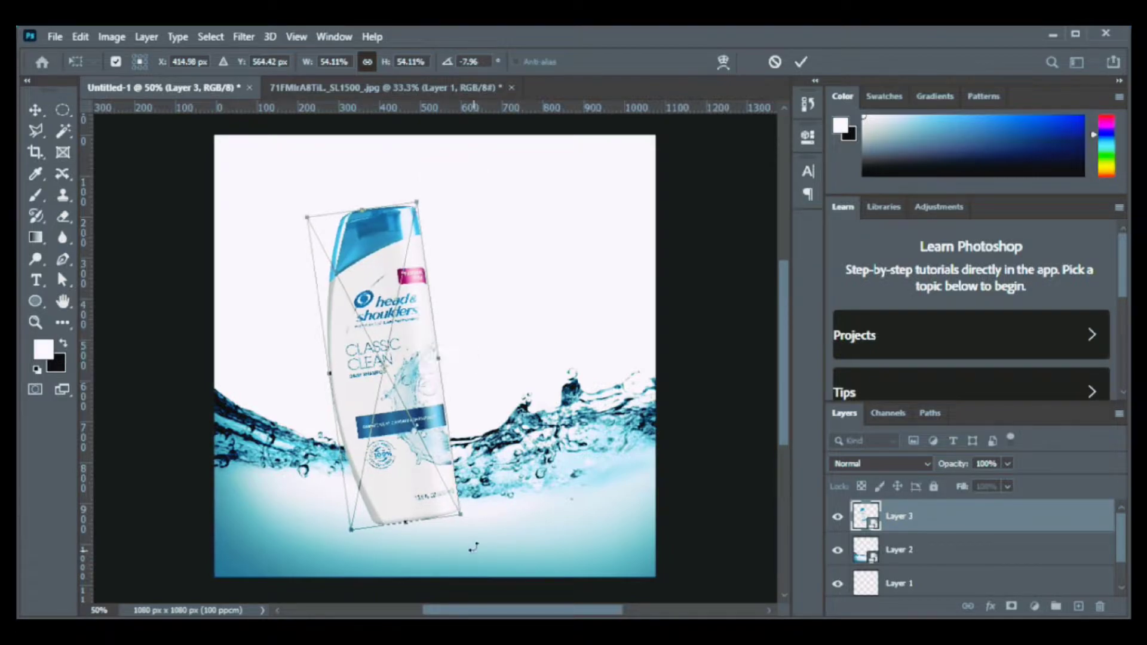
drag(476, 529, 484, 524)
drag(419, 486, 417, 471)
key(Return)
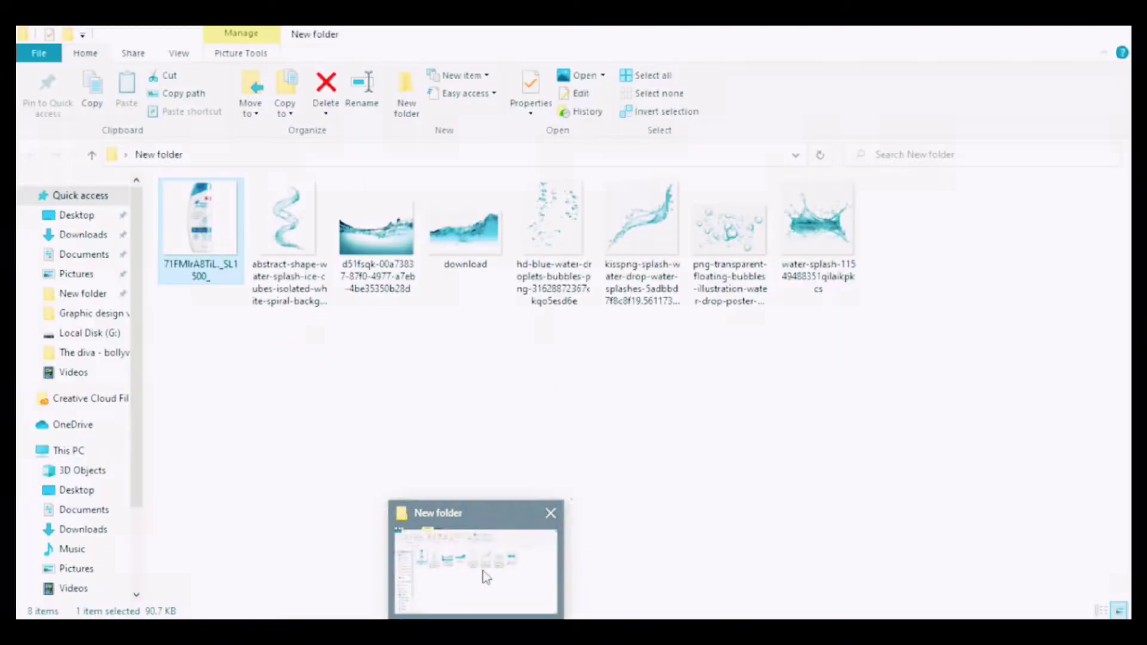
click(485, 576)
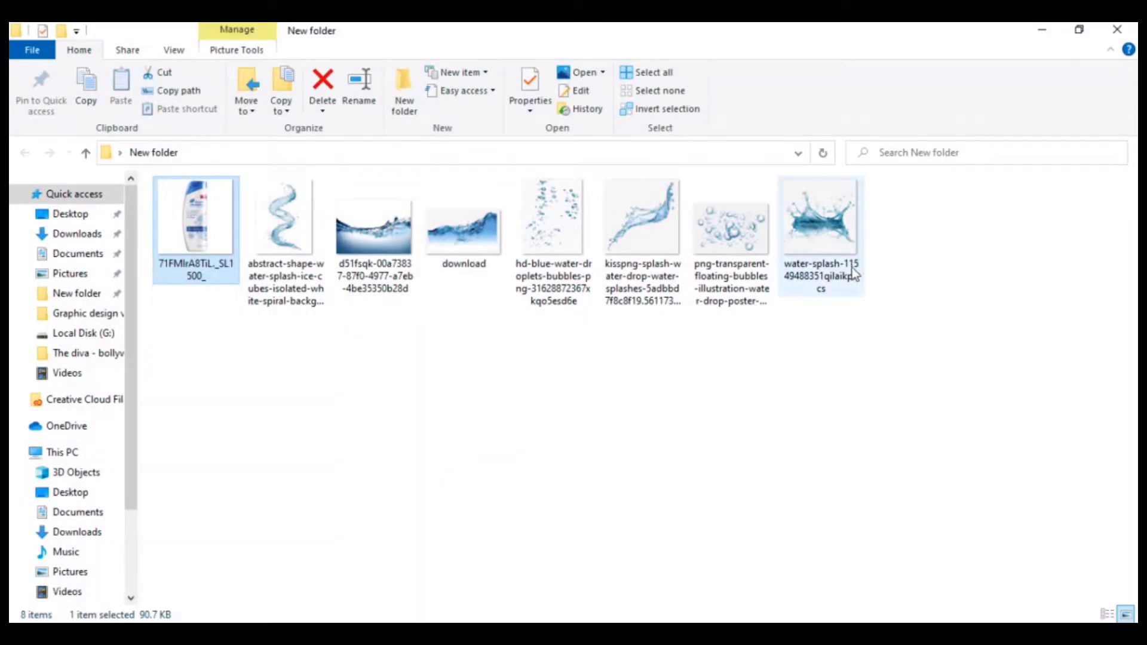
click(833, 259)
drag(829, 199, 608, 78)
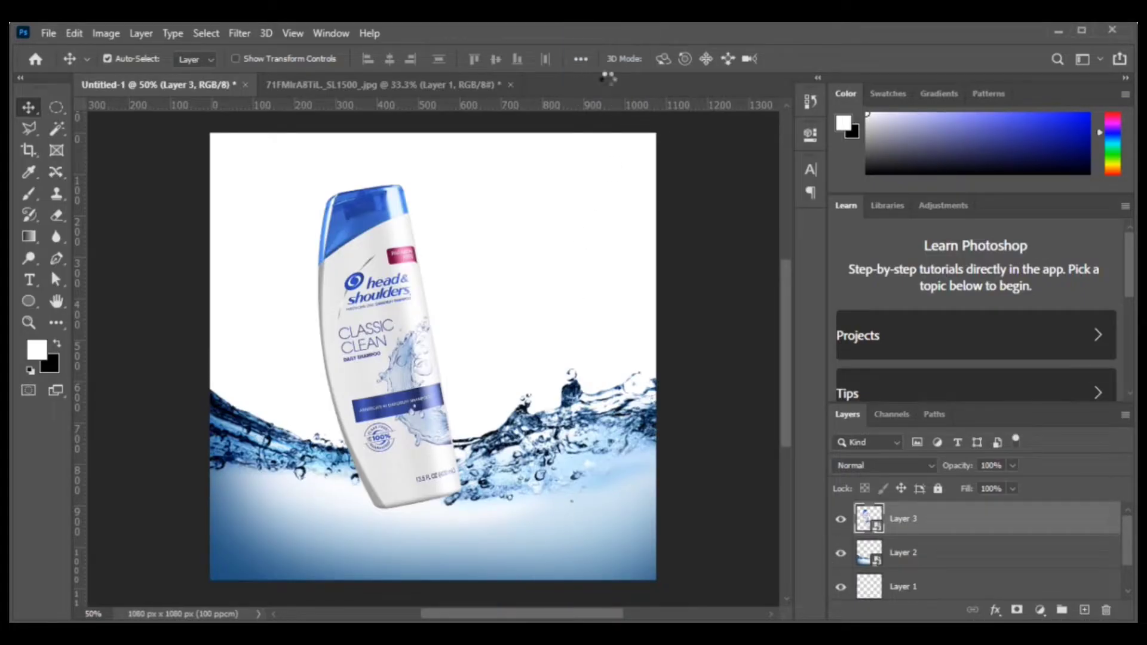
Select the splash image's checkered background with the Magic Wand, invert the selection and copy the splash to a new layer
key(w)
click(372, 157)
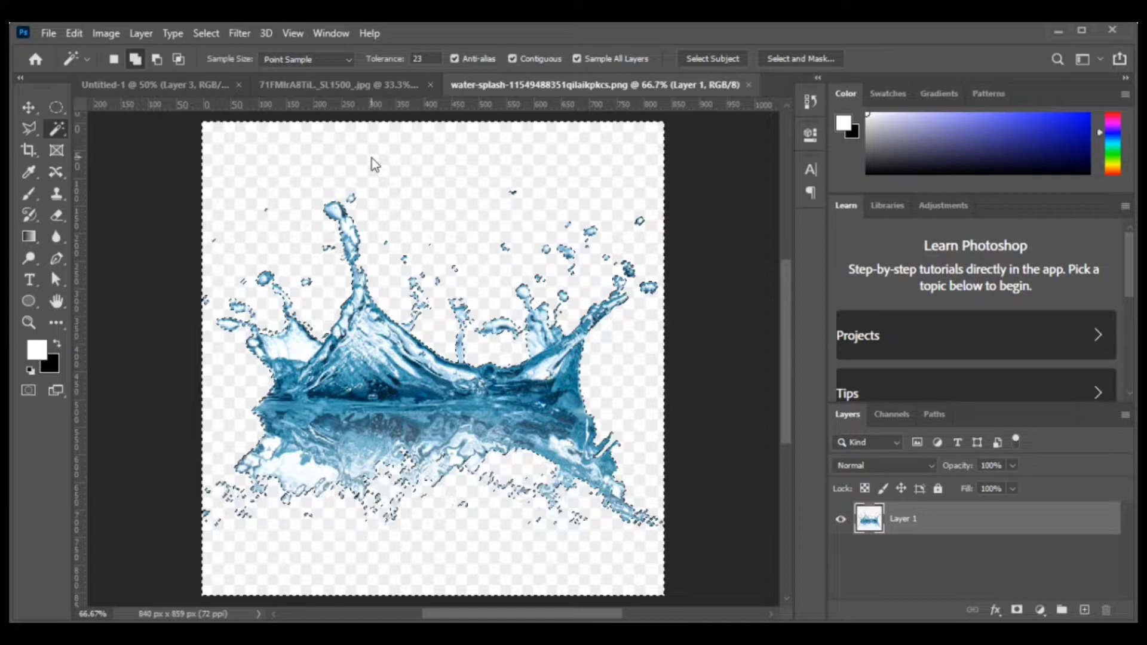
right_click(372, 158)
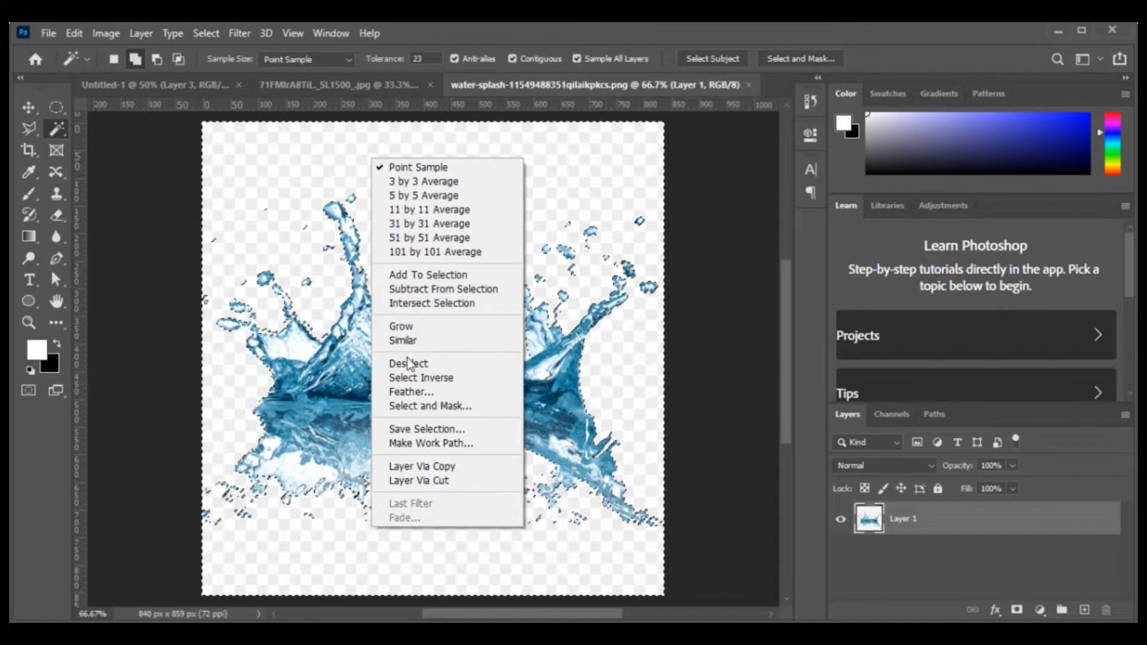
click(410, 377)
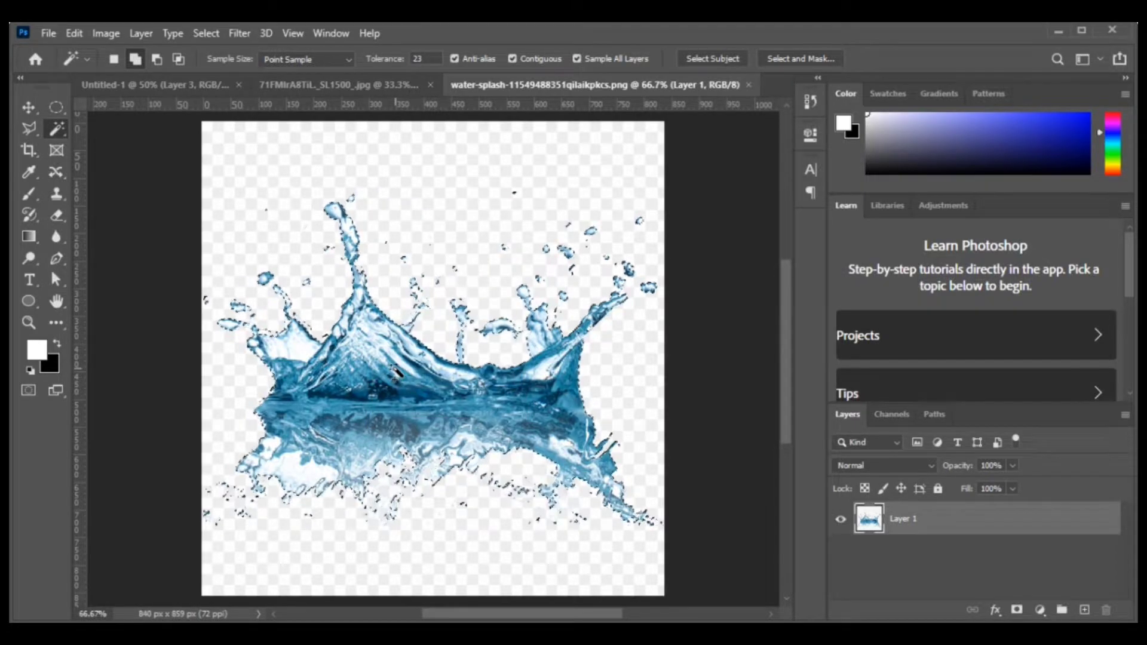
key(ctrl+j)
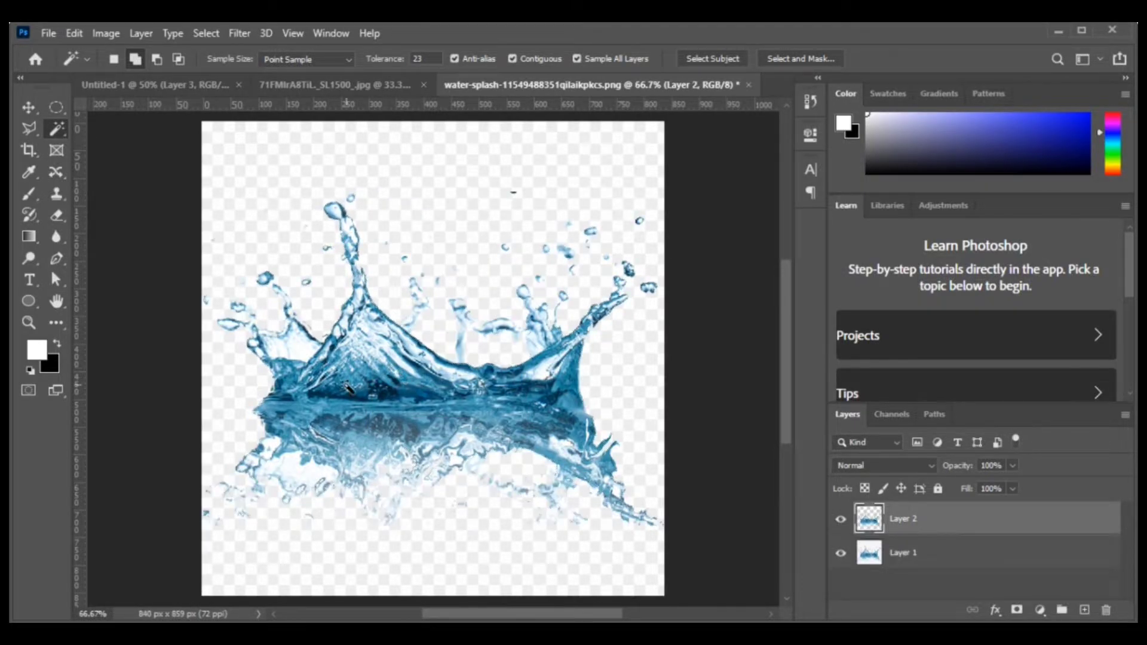
Convert the cut-out splash layer to a smart object and copy it into the Untitled-1 document over the bottle
right_click(1032, 534)
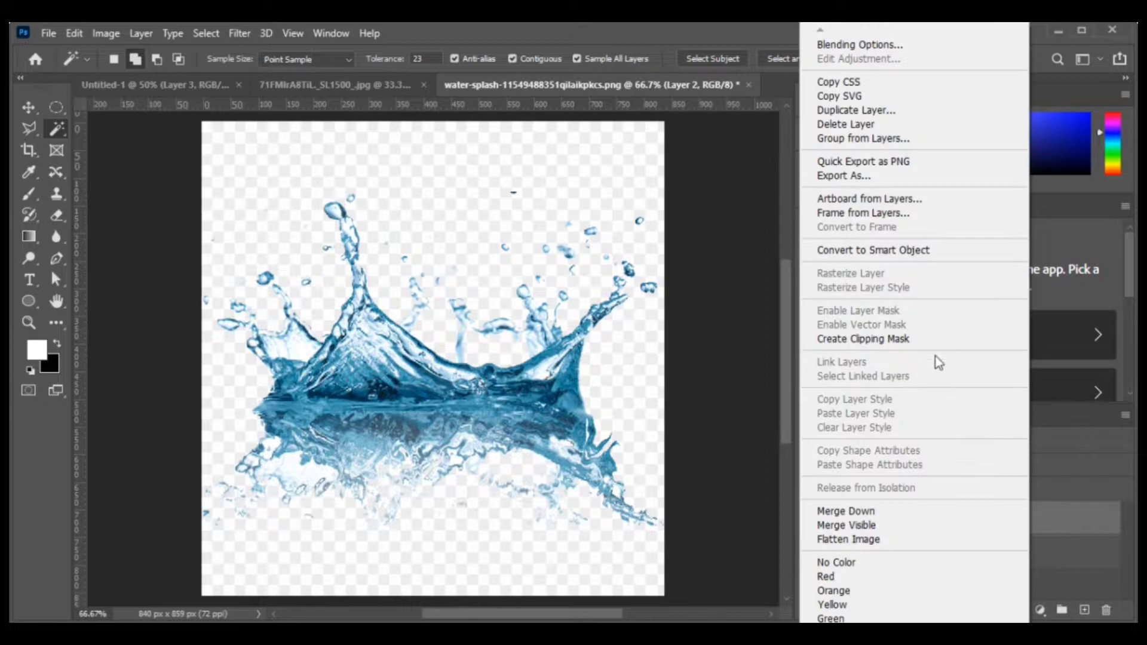
click(893, 250)
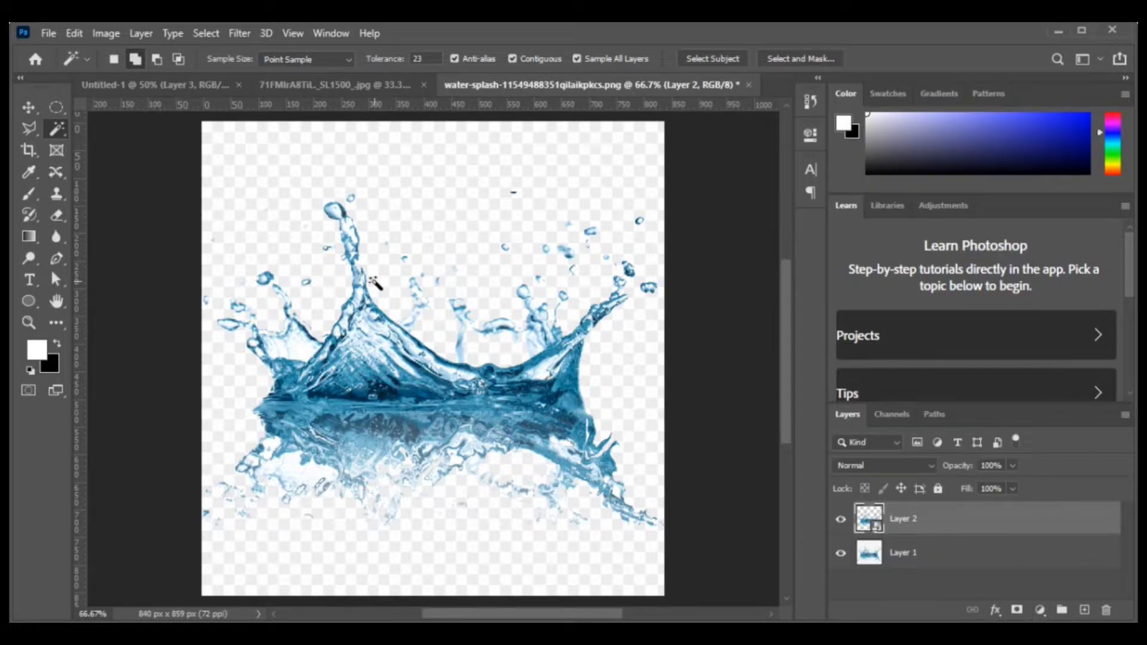
click(28, 108)
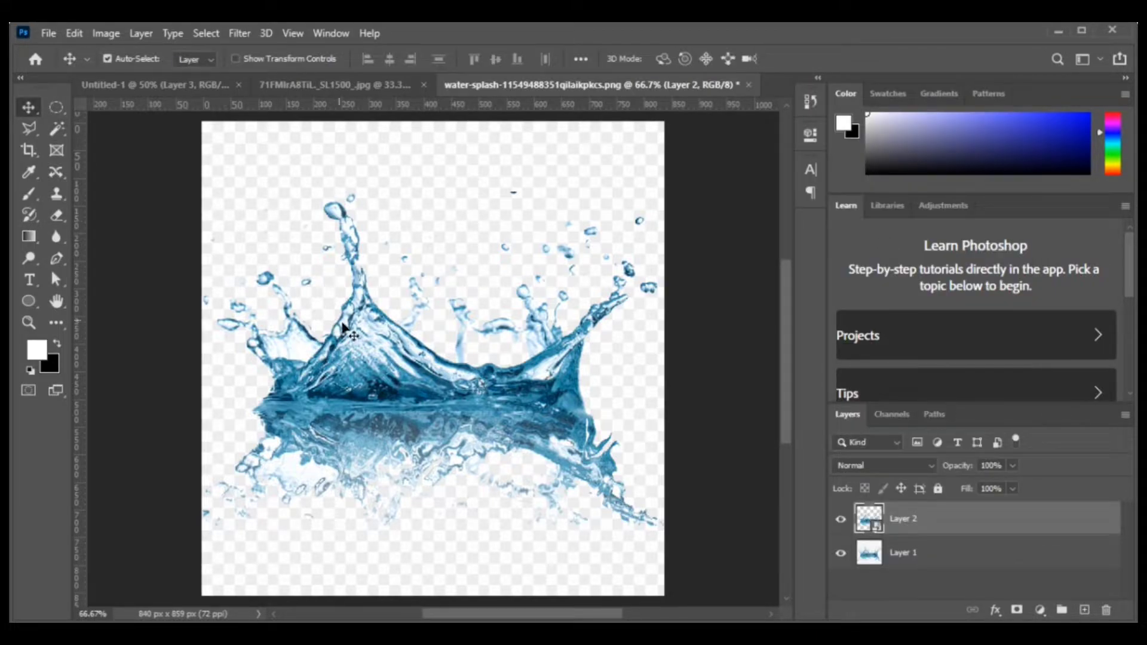
drag(305, 237, 363, 423)
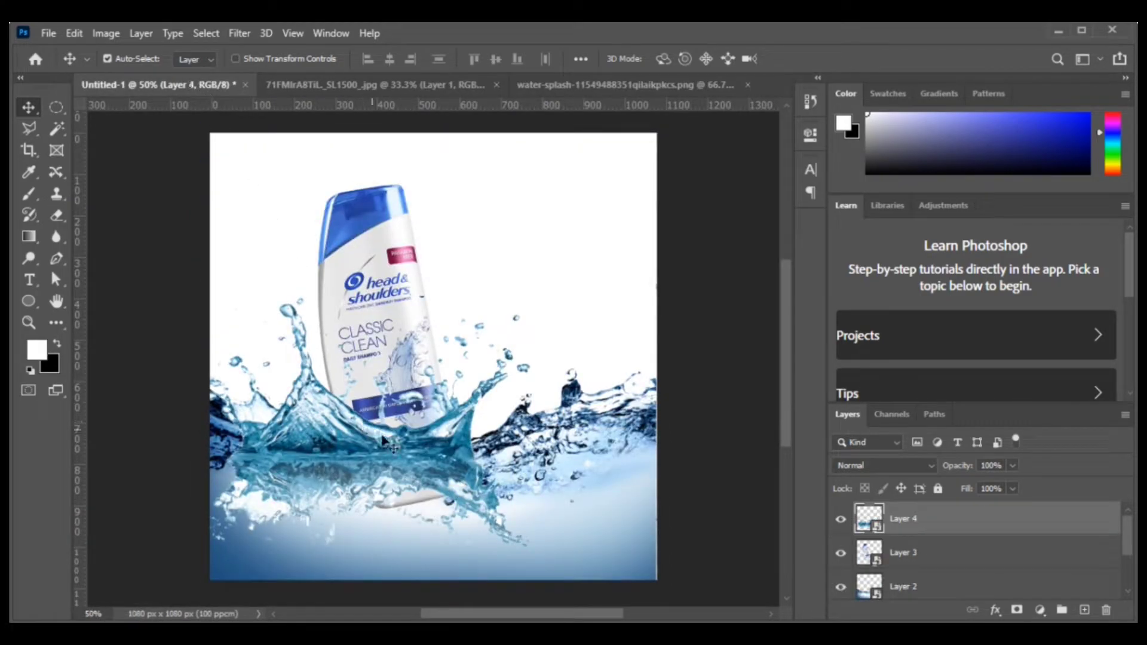
Scale the splash to about 12%, rotate it about 7° counterclockwise and place it over the lower part of the bottle
key(ctrl)
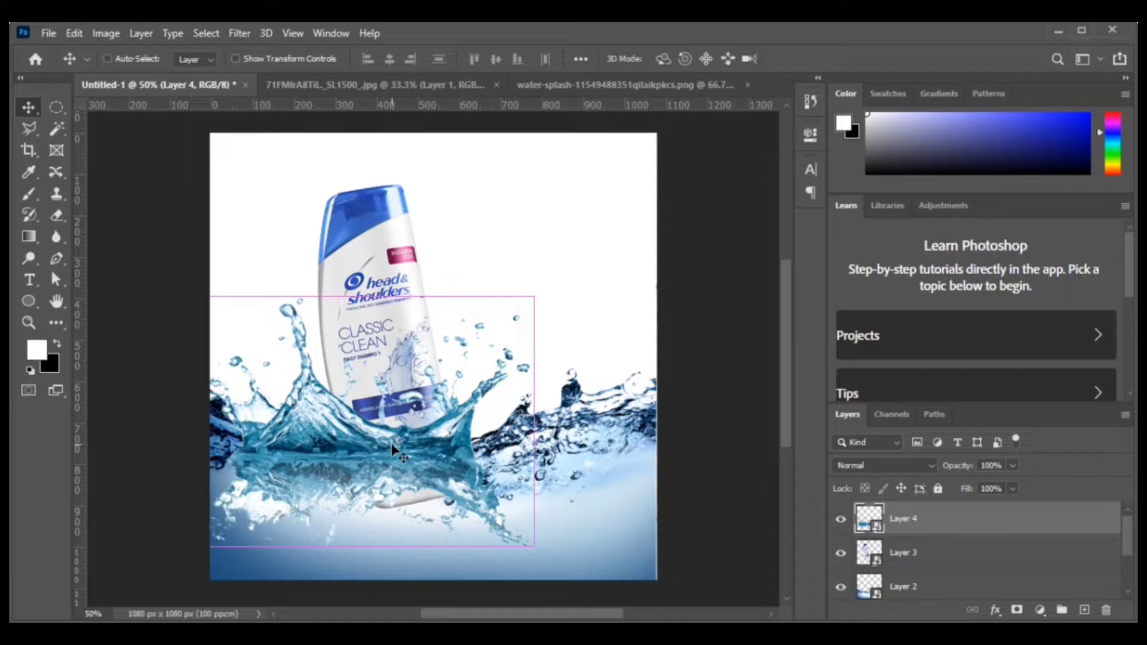
key(ctrl+t)
drag(534, 548, 421, 414)
drag(296, 409, 425, 500)
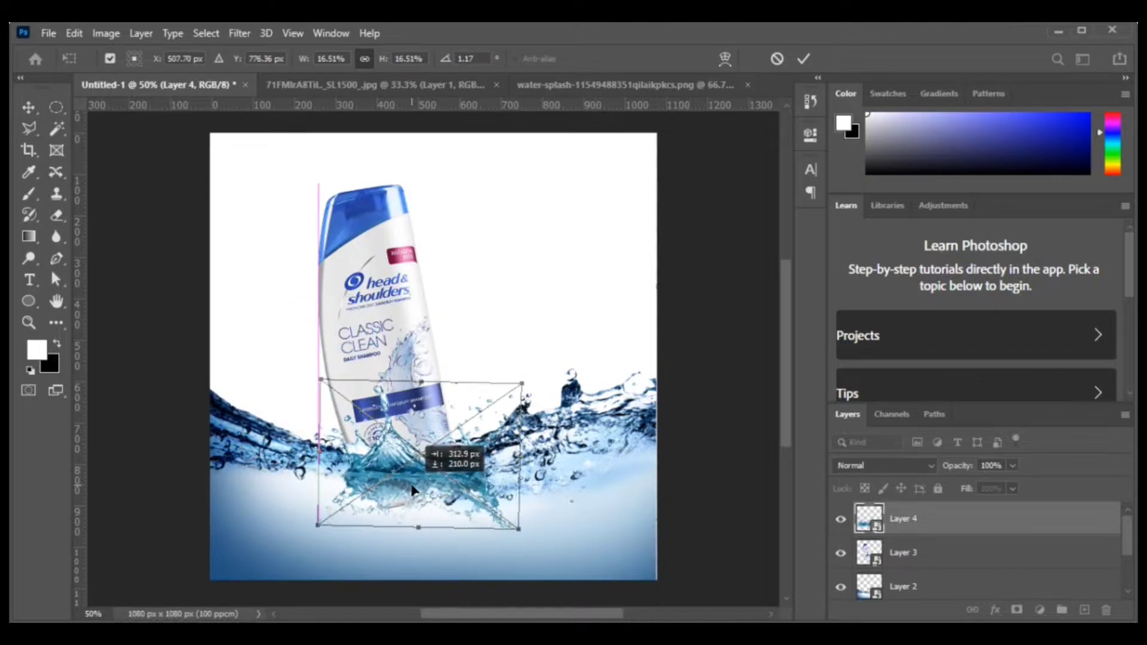
drag(541, 546, 439, 477)
drag(331, 518, 330, 510)
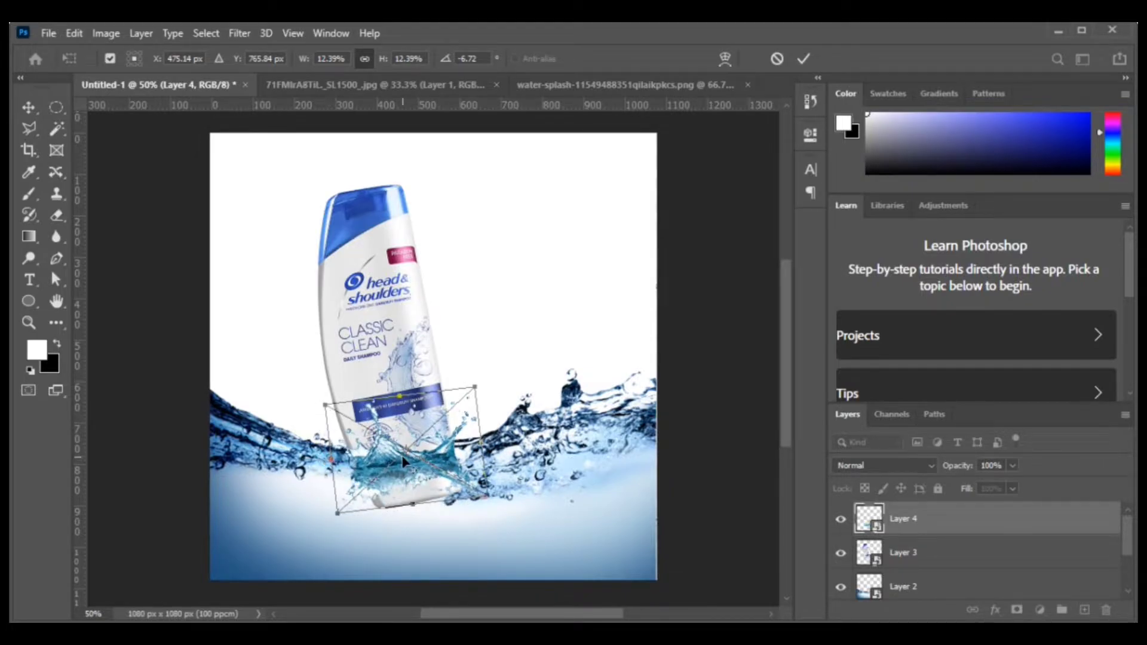
key(Return)
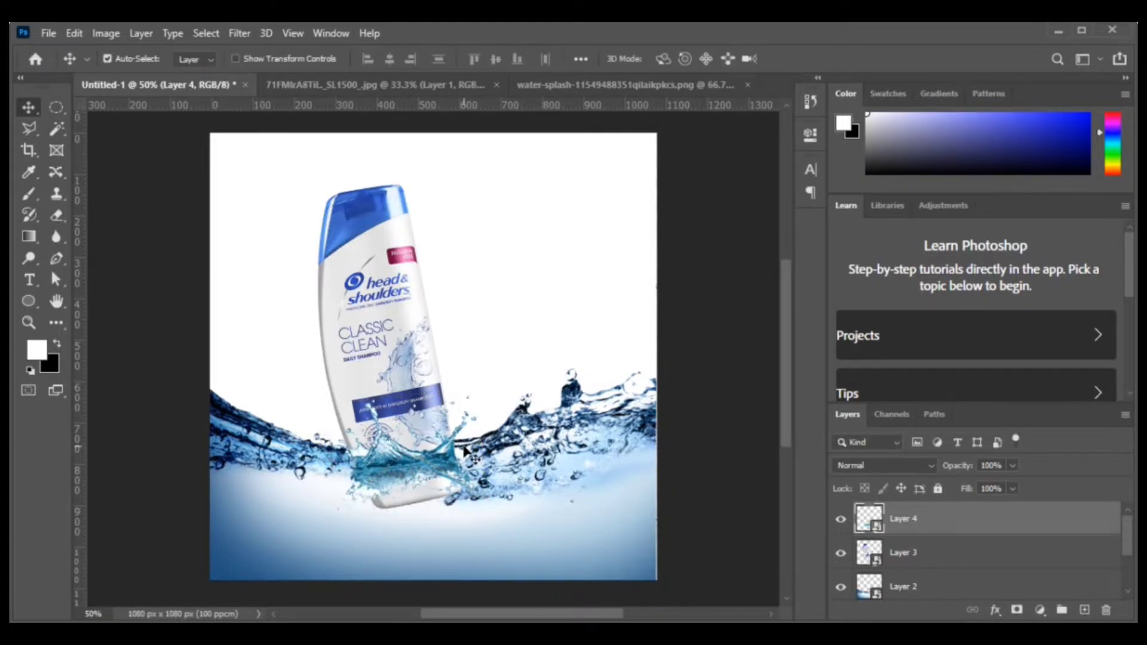
Add a Hue/Saturation adjustment sampled on the splash, setting Cyans to hue +35, saturation +6 and lightness -5
click(1040, 609)
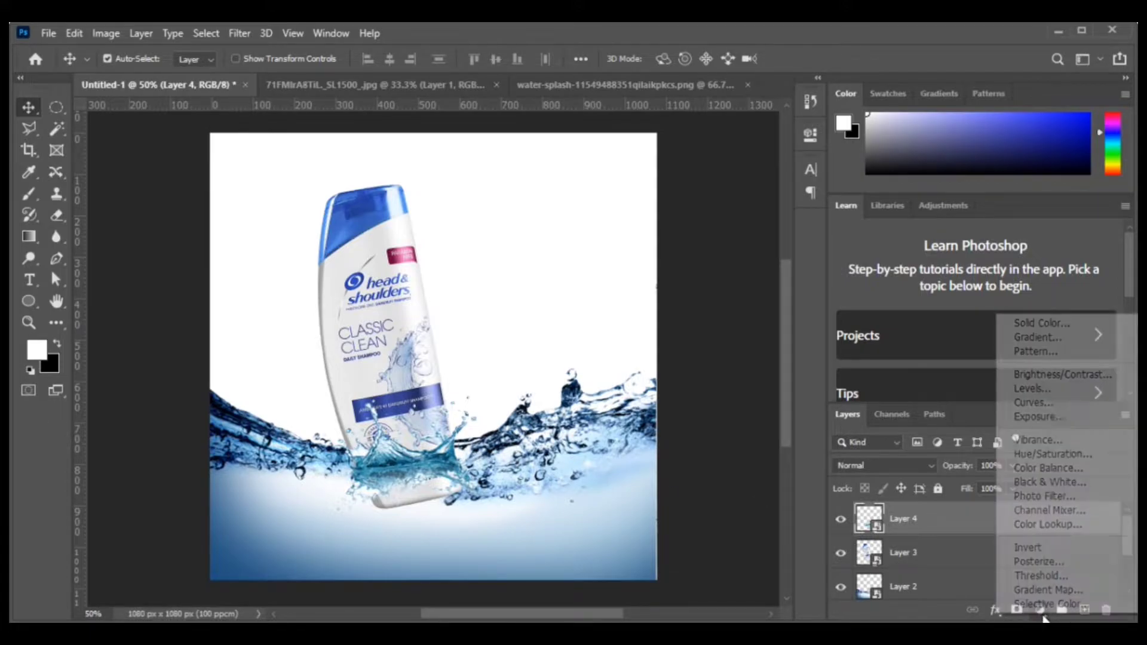
click(1034, 455)
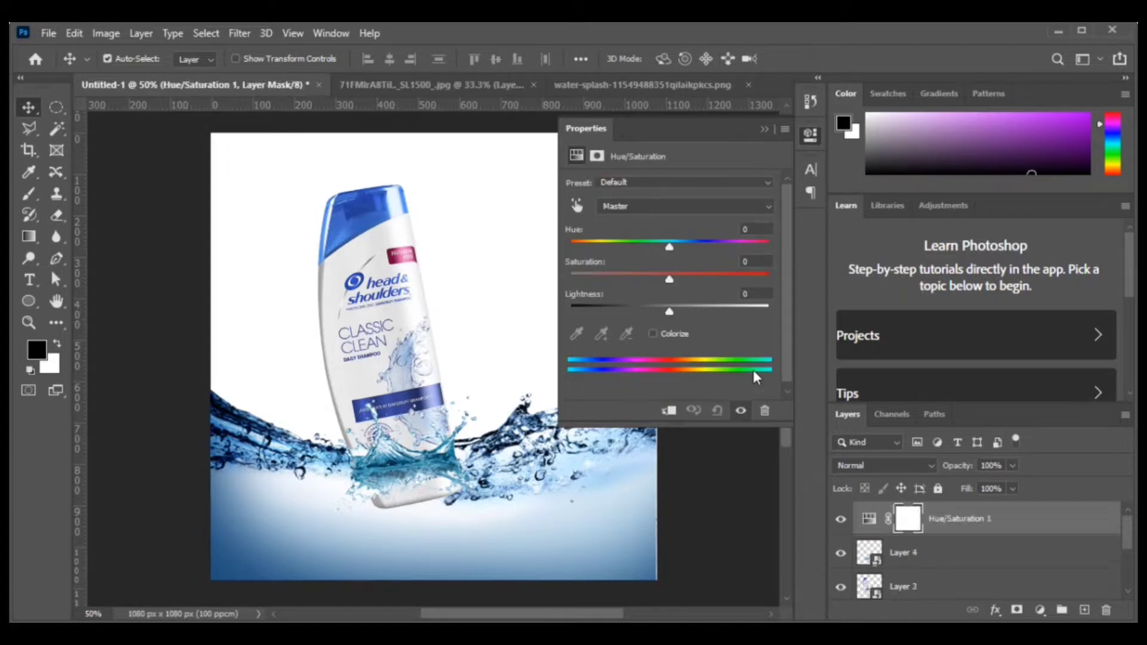
click(577, 206)
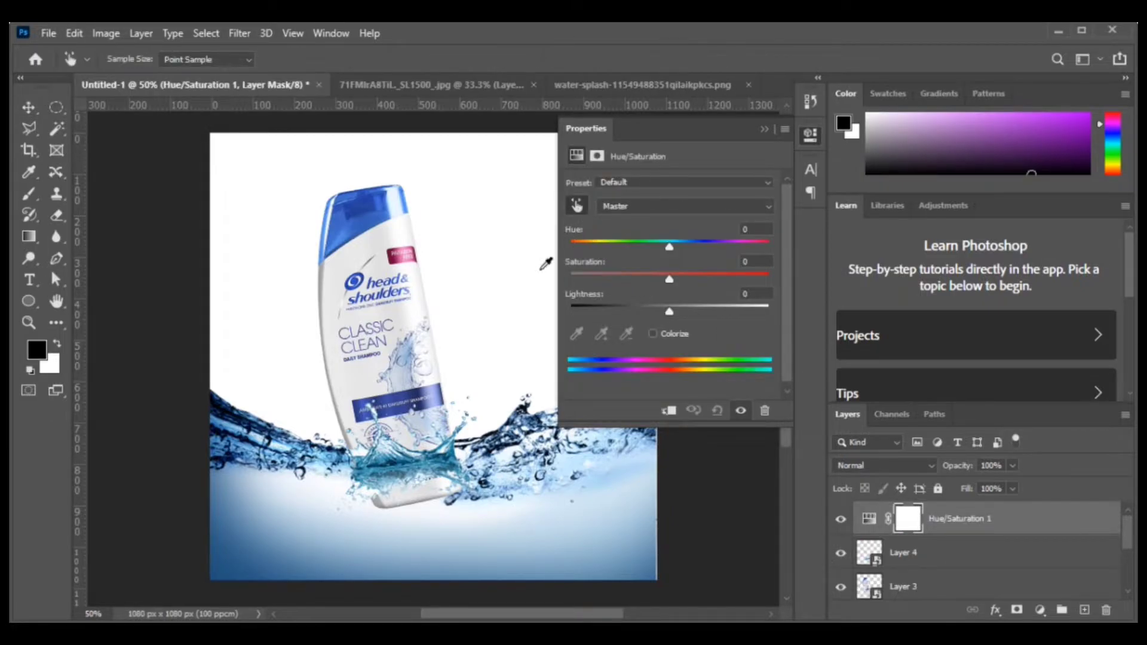
click(440, 448)
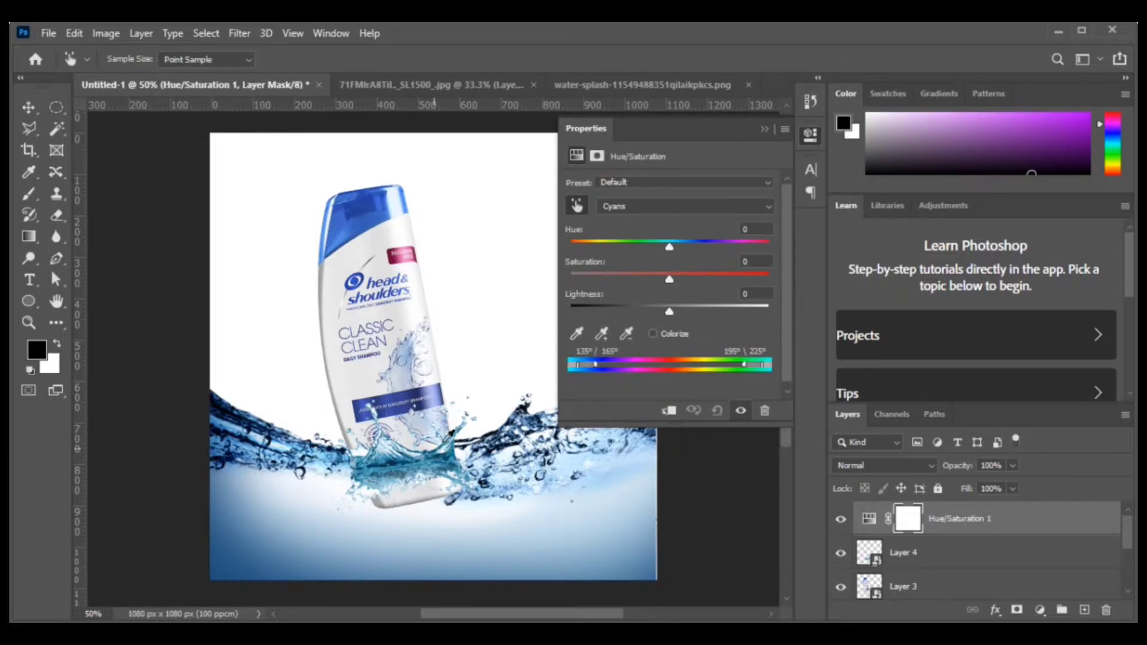
drag(671, 250, 666, 310)
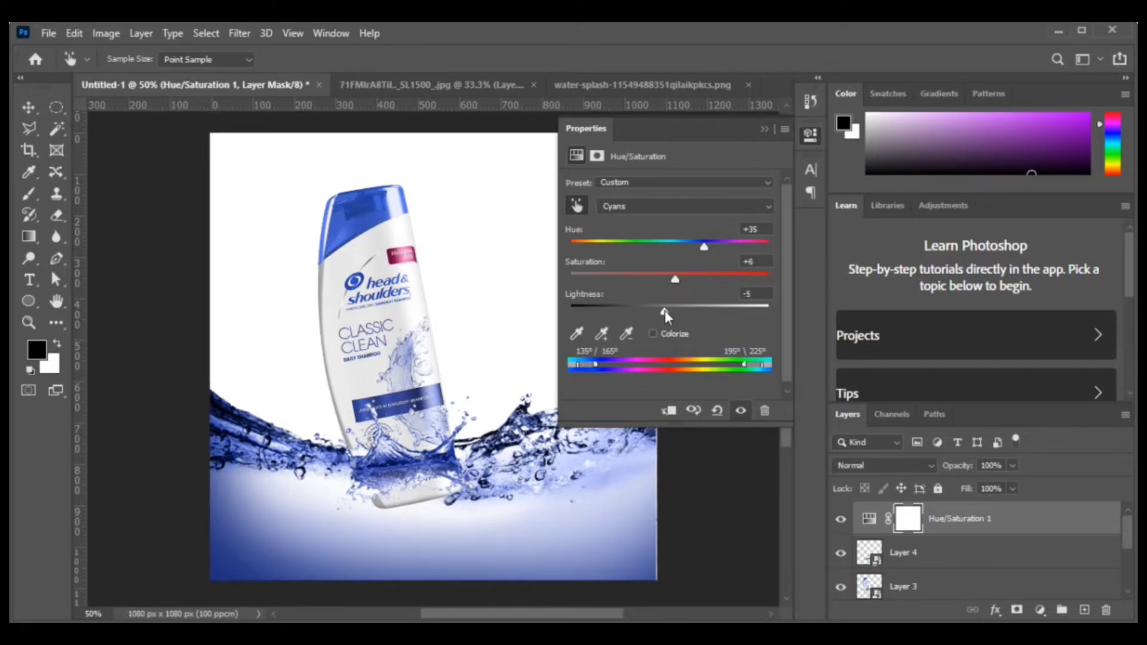
click(764, 130)
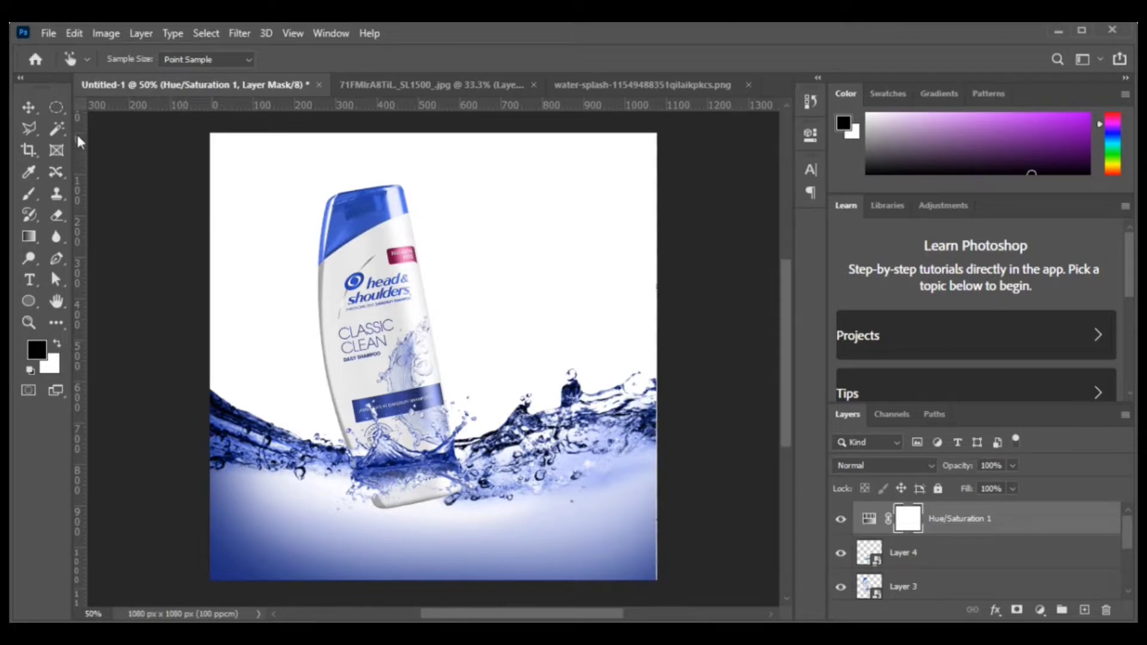
Distort the splash layer by widening and stretching its corners to about 14–15%, and shift it slightly to wrap the lower bottle
click(28, 107)
click(382, 472)
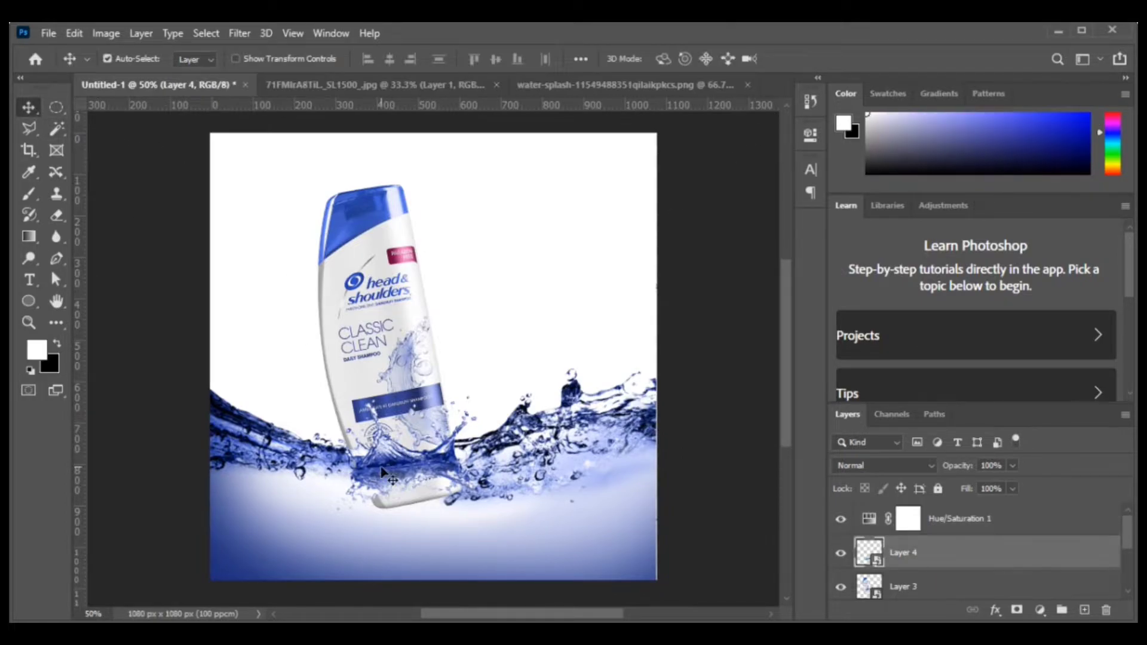
right_click(382, 468)
key(Escape)
key(ctrl+t)
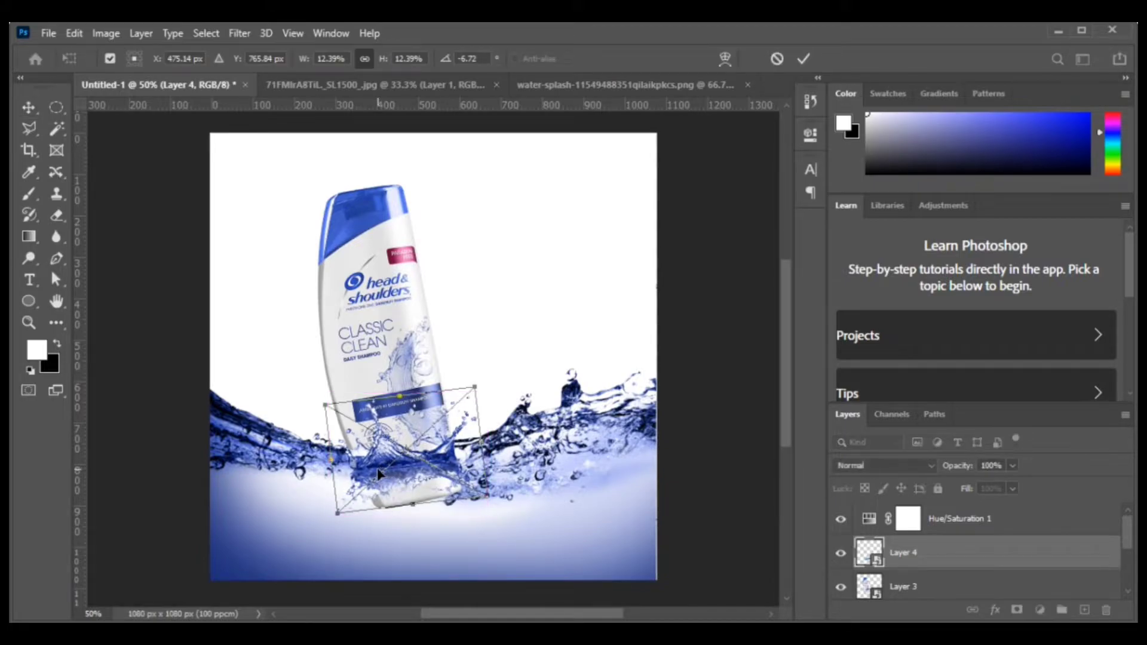
right_click(377, 473)
click(400, 278)
drag(323, 408, 320, 401)
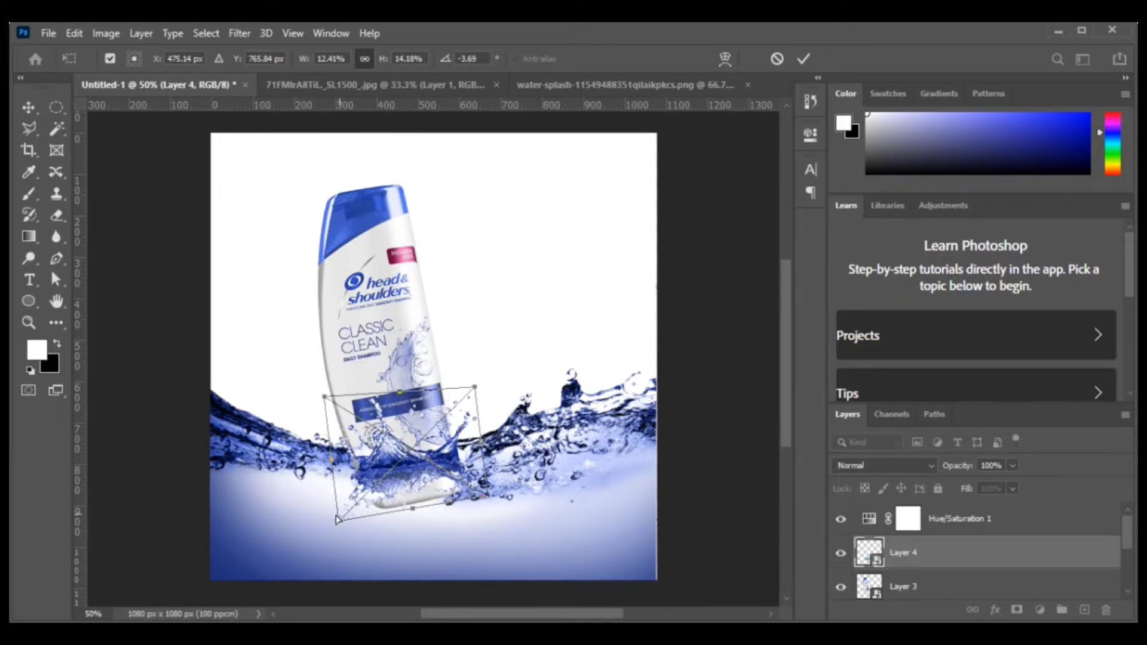
drag(338, 520, 330, 522)
drag(490, 492, 496, 492)
drag(398, 478, 392, 472)
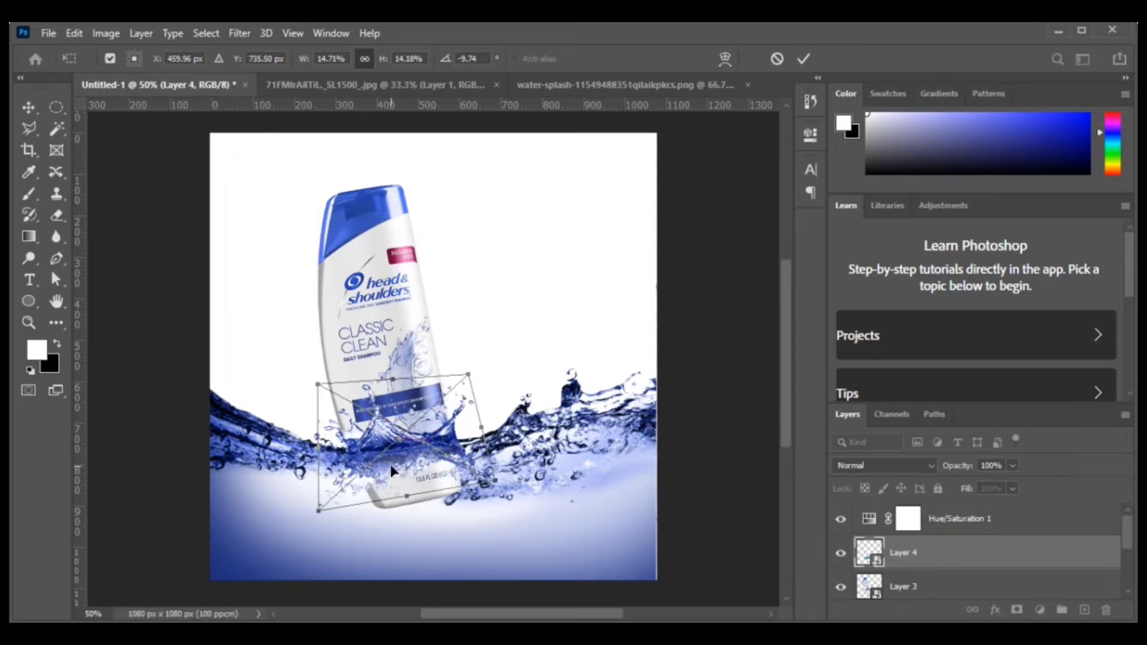
drag(493, 483, 498, 487)
key(Return)
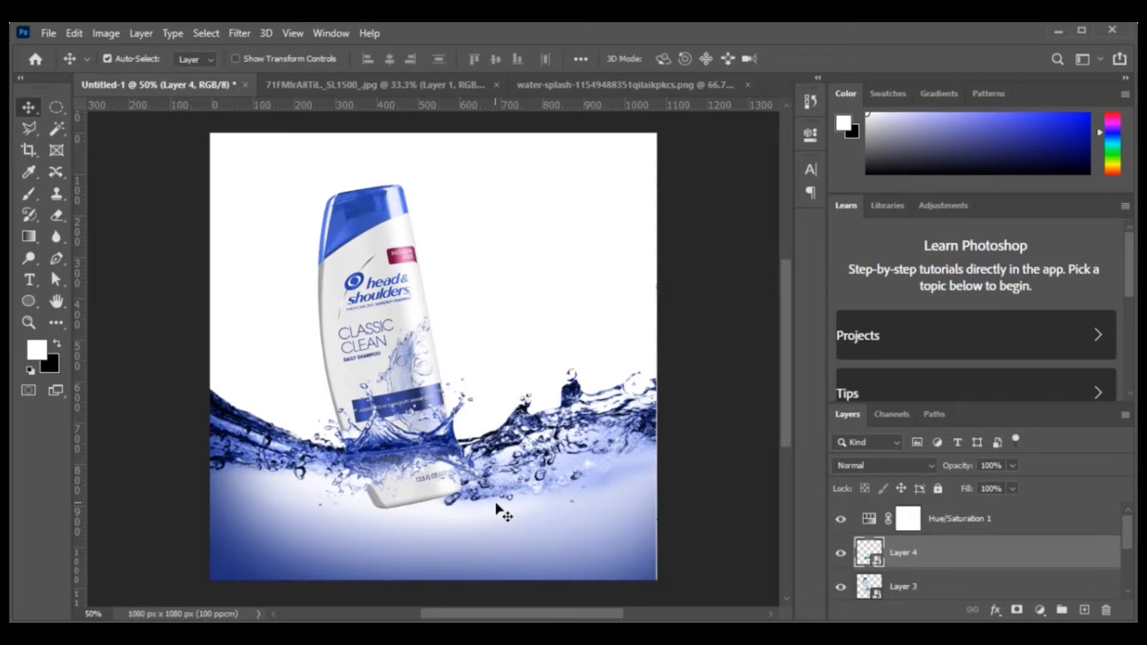
Switch to the New folder window, open the hd-blue-water-droplets-bubbles image in Photoshop, and close the water-splash document without saving
mouse_move(472, 621)
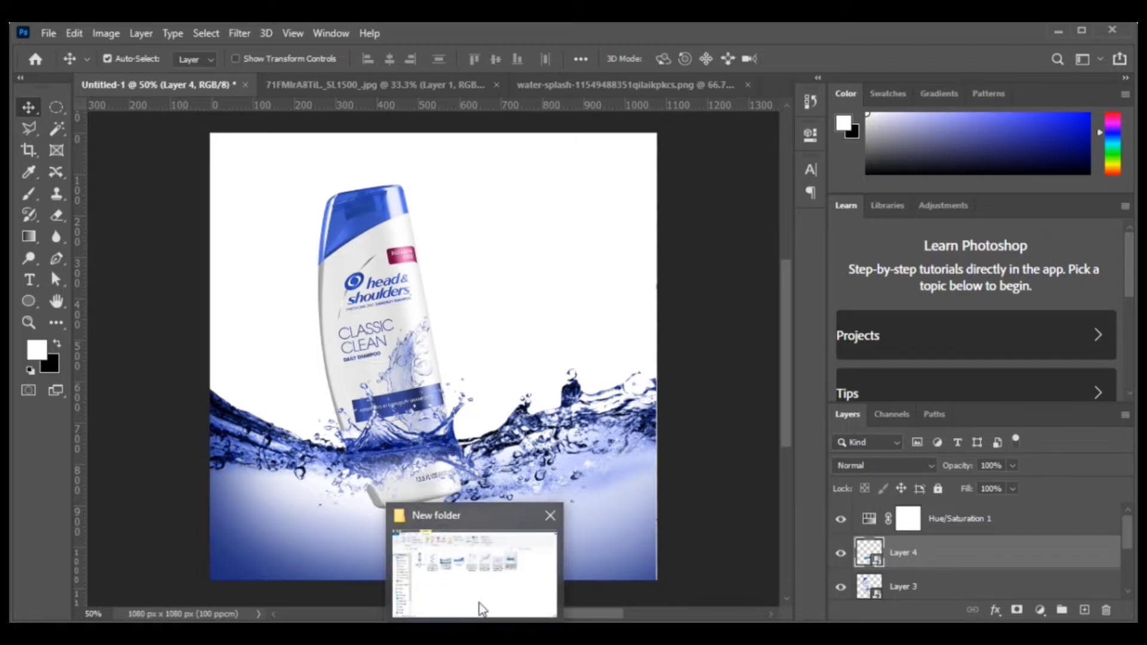
click(478, 600)
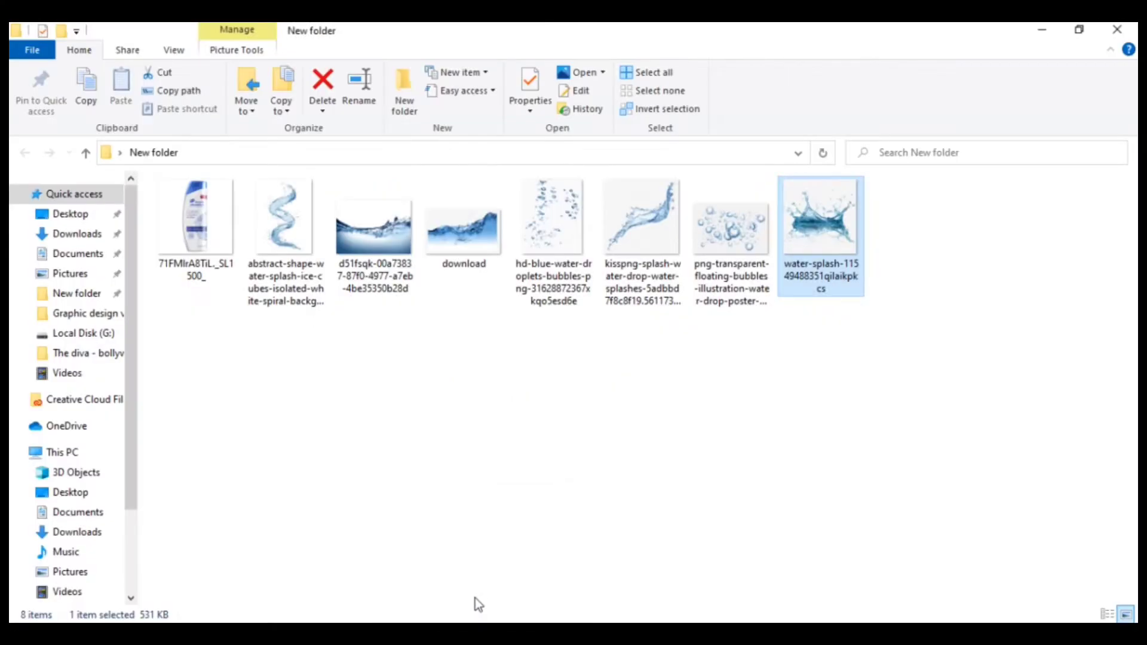
click(552, 249)
drag(557, 236, 768, 89)
click(358, 84)
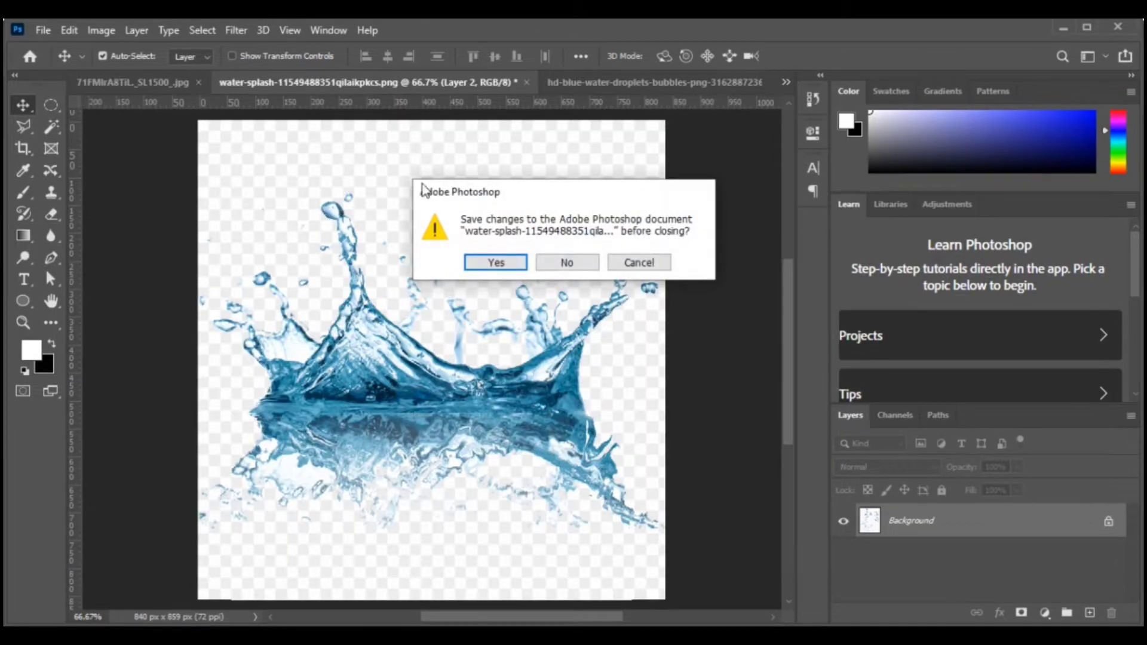
click(556, 262)
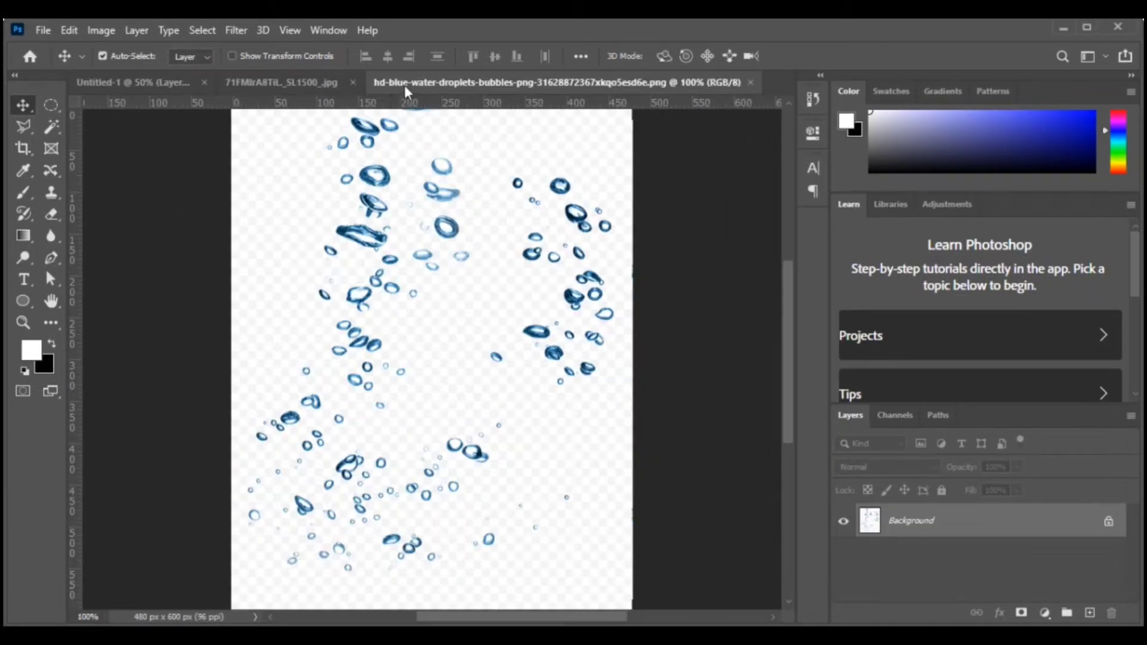
Select the droplets image's checkered background with the Magic Wand, invert the selection and copy the droplets to a new layer
click(51, 126)
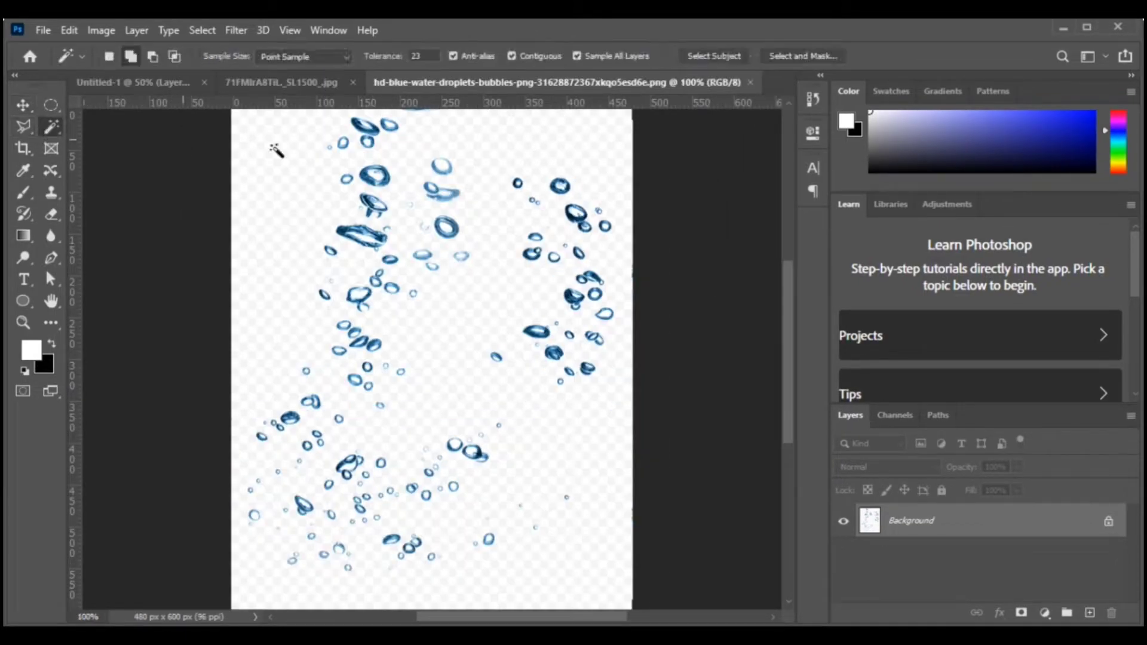
click(276, 149)
right_click(503, 313)
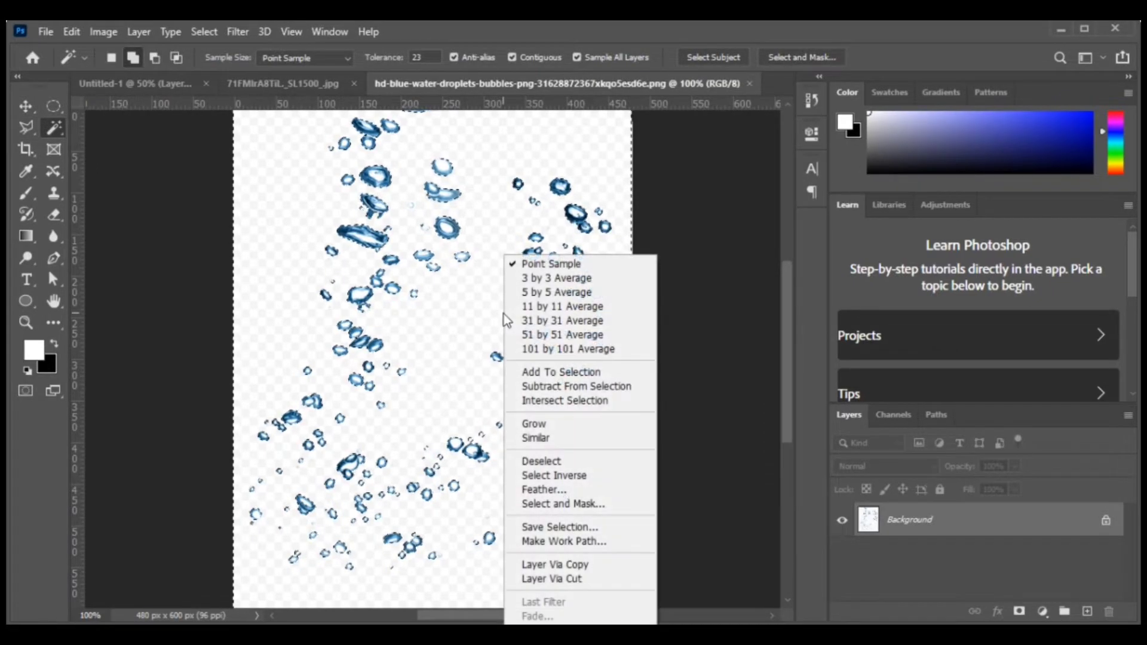
click(546, 476)
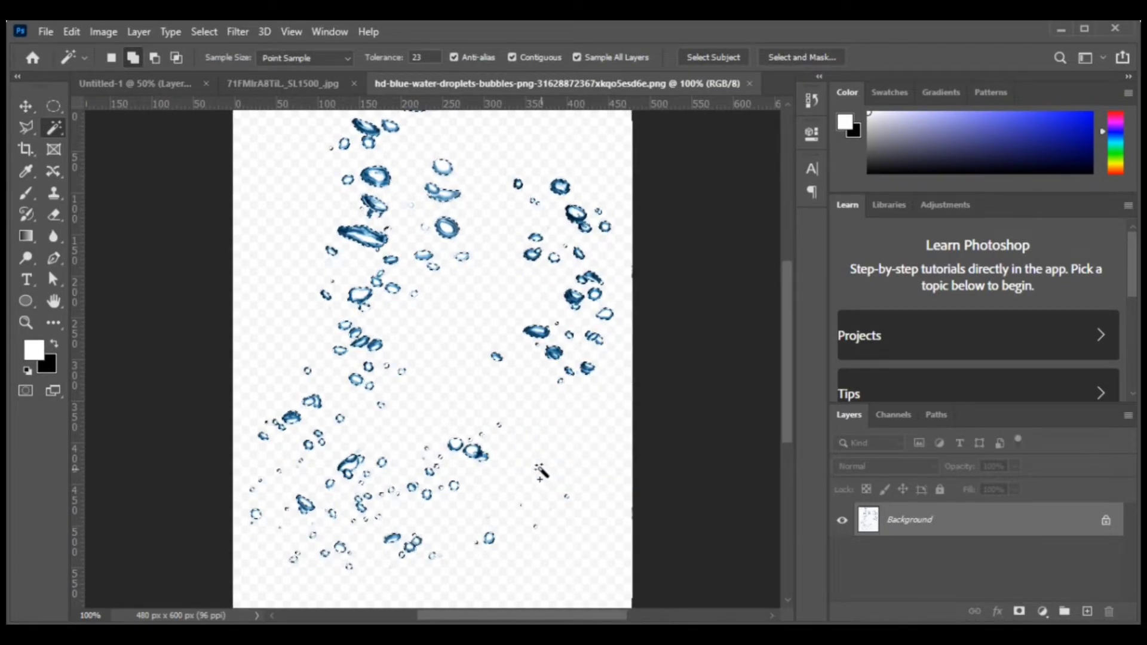
key(ctrl+j)
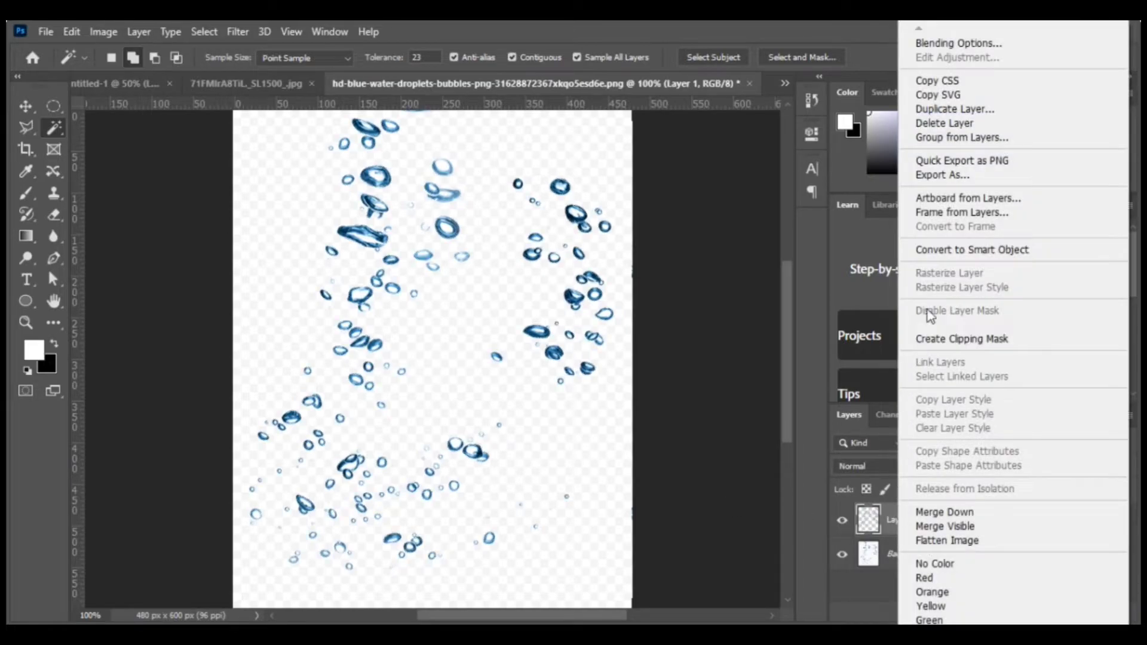
Convert the cut-out droplets layer to a smart object and copy it into the Untitled-1 document beside the bottle
click(956, 250)
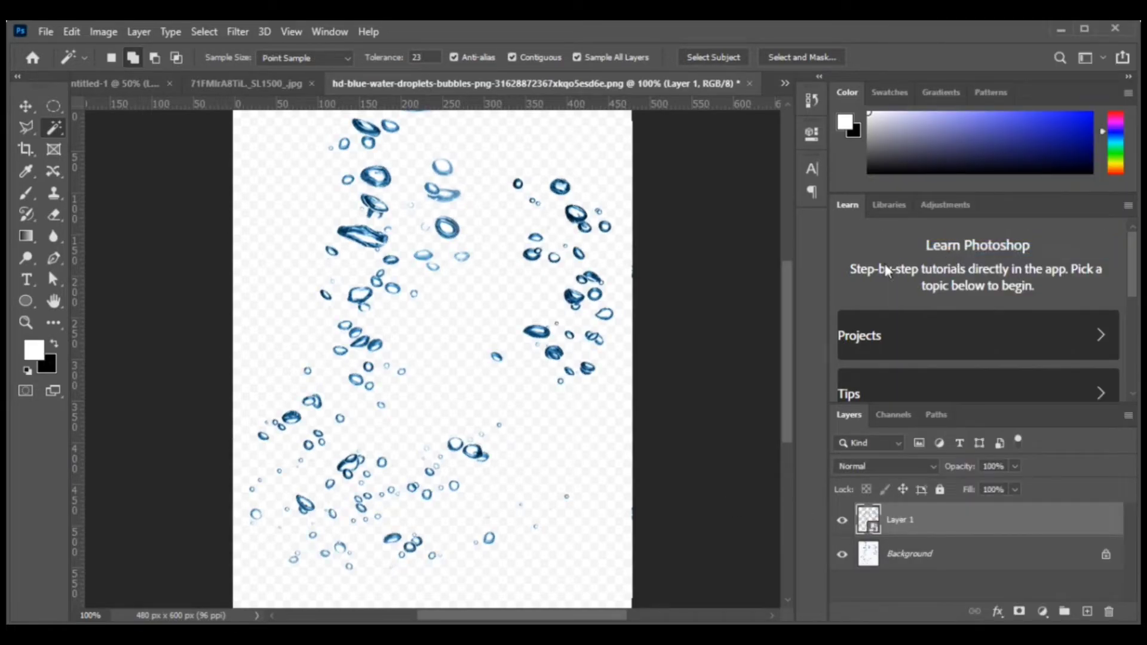
key(v)
drag(376, 171, 227, 156)
drag(449, 332, 452, 333)
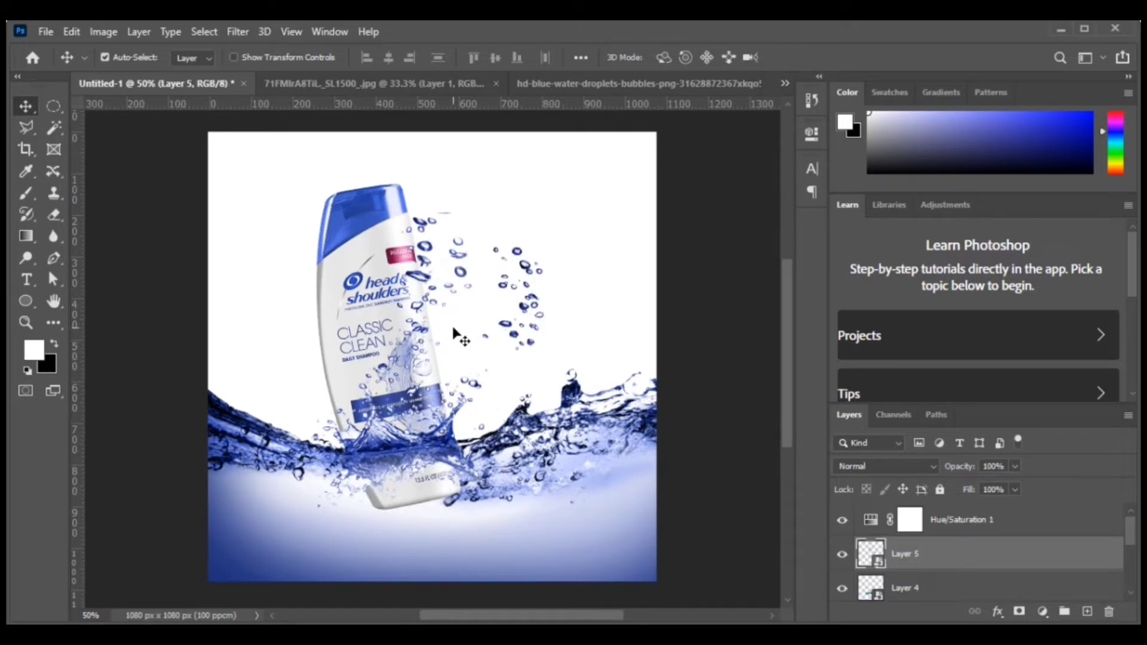
Scale the droplets to about 28.5%, rotate them about 82° and place them under the water around the bottle's base
key(ctrl+t)
drag(579, 186, 623, 446)
drag(513, 349, 480, 506)
drag(518, 388, 471, 445)
drag(441, 485, 451, 488)
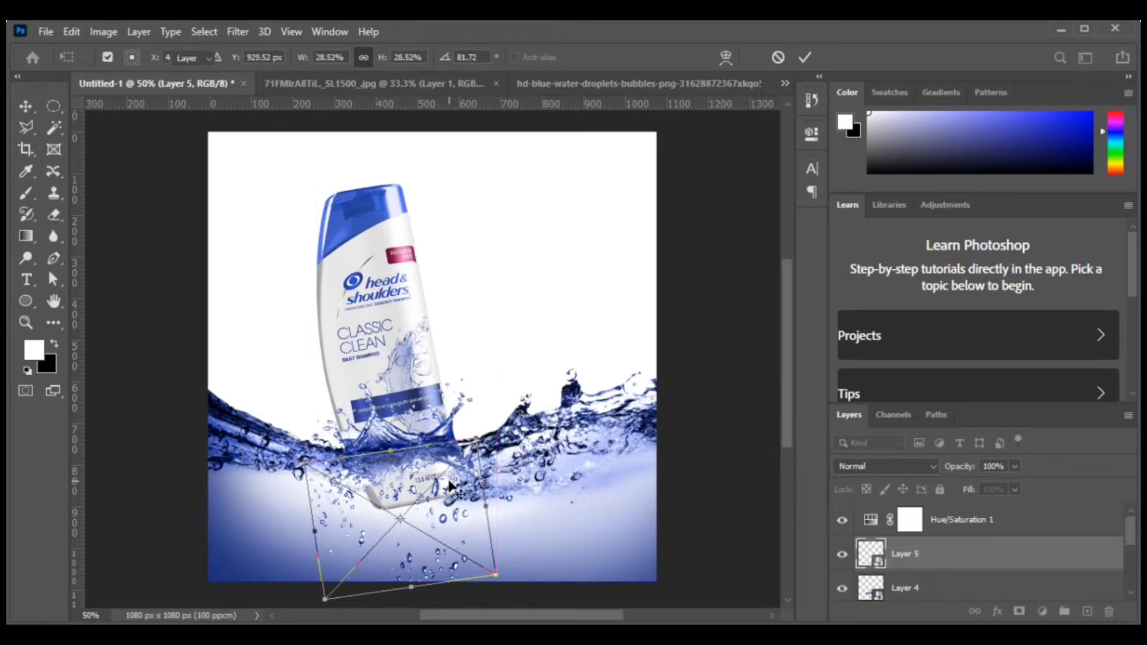
key(Return)
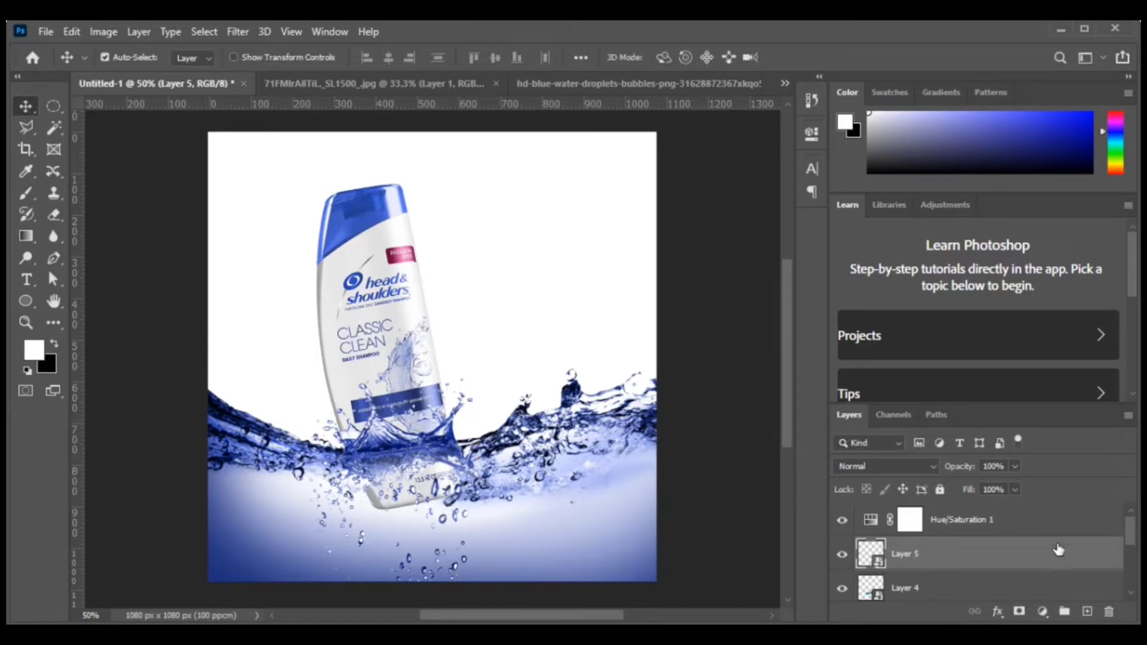
Duplicate the droplets layer, flip the copy horizontally and place it slightly below and to the right of the original
drag(1071, 560, 1072, 612)
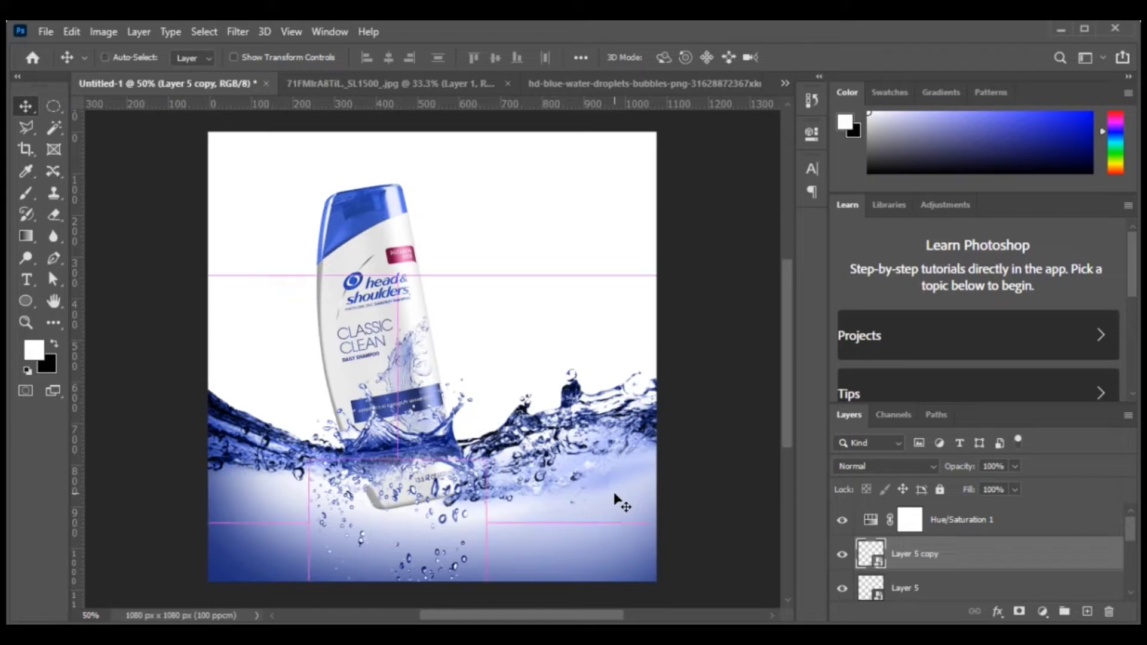
key(ctrl+t)
right_click(452, 505)
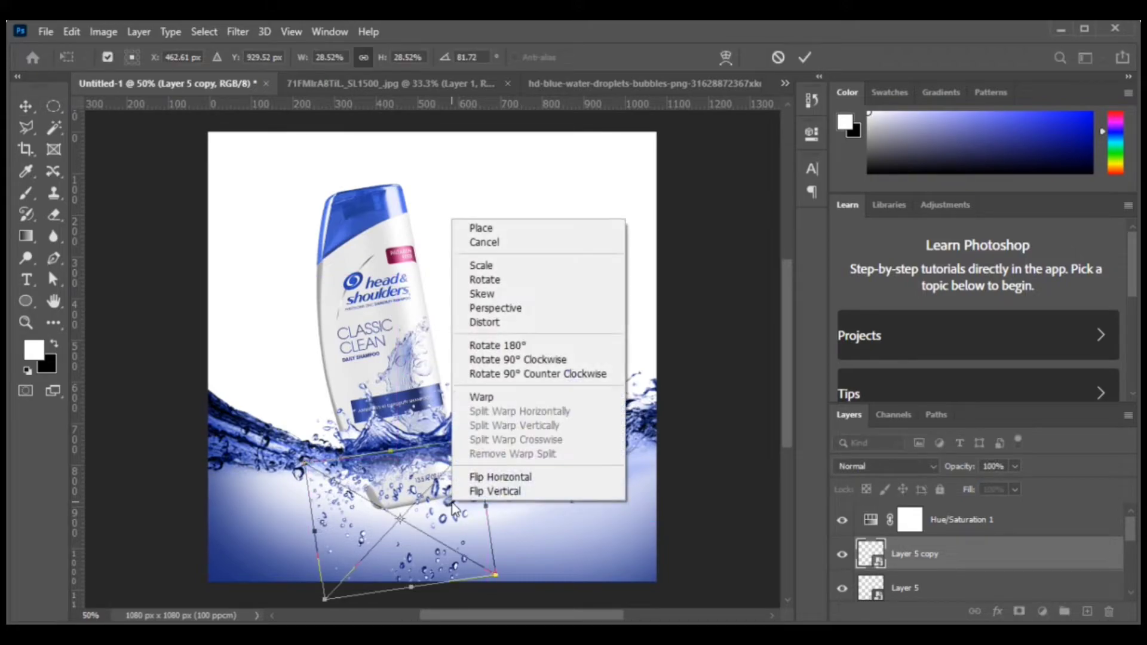
click(501, 476)
drag(436, 509, 479, 552)
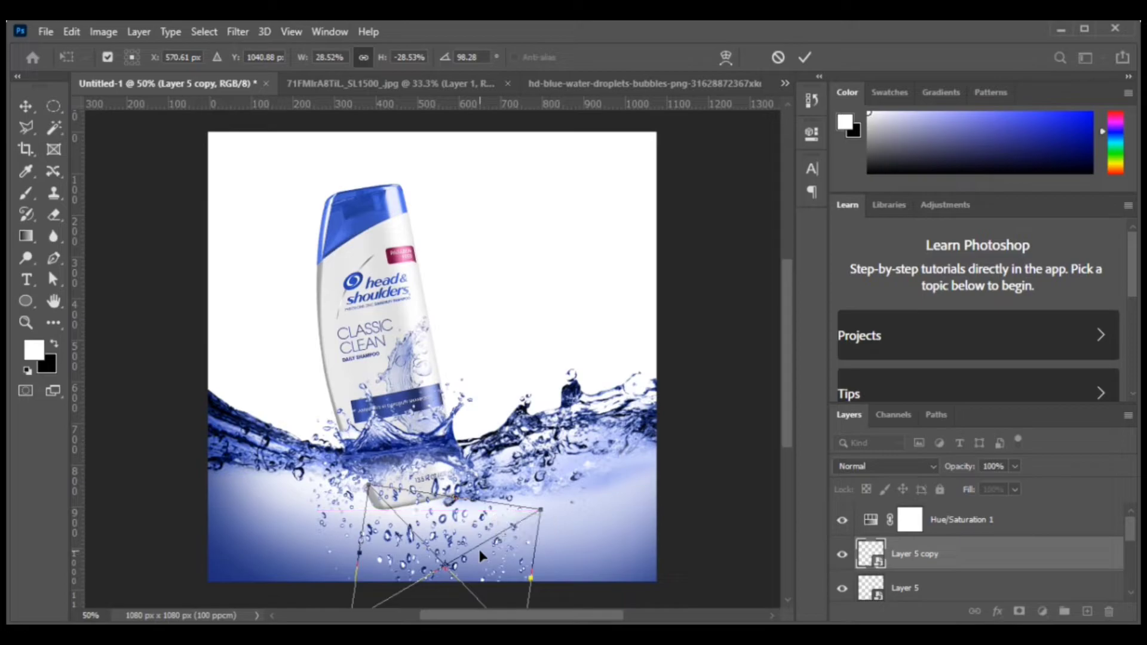
key(Return)
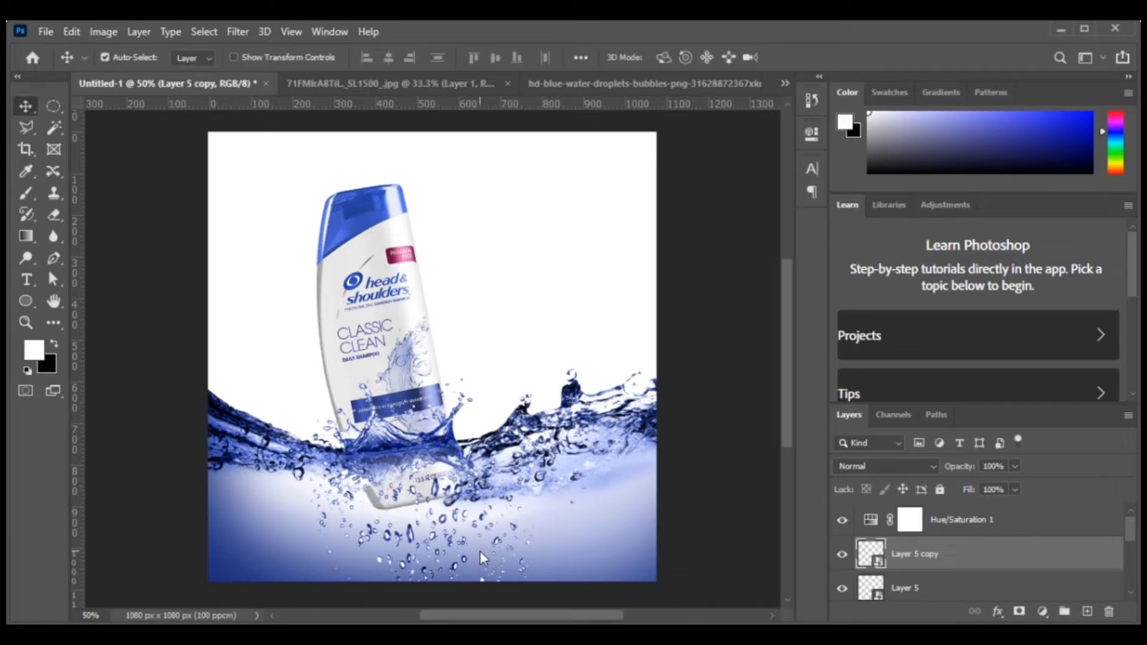
key(alt+bracketleft)
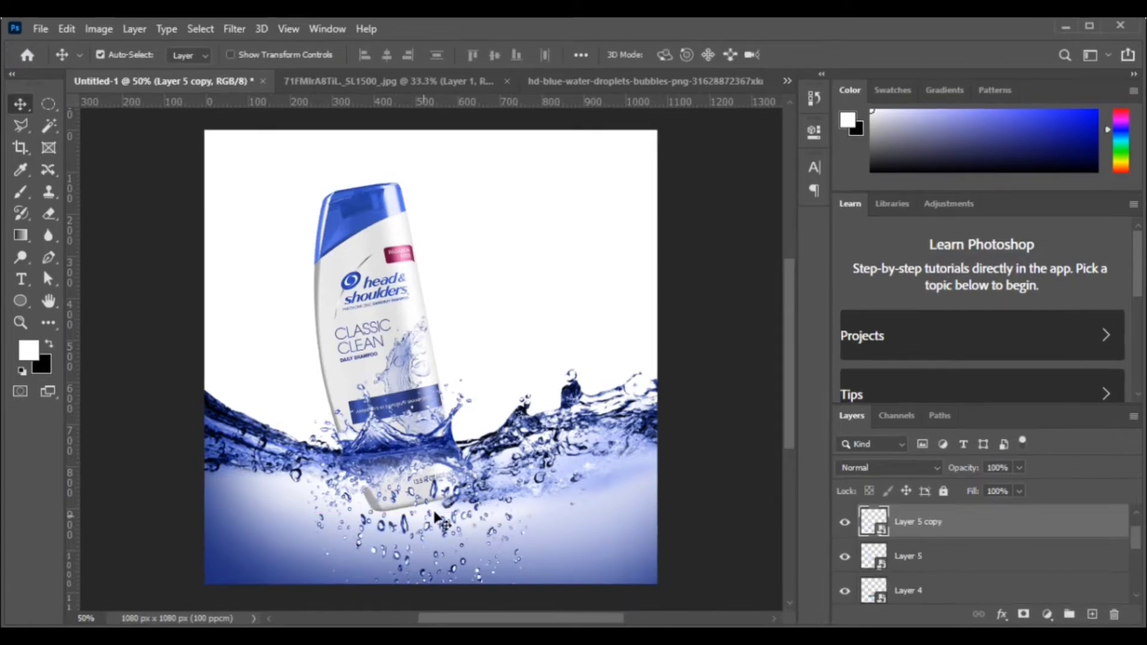
click(847, 559)
drag(1136, 543, 1141, 529)
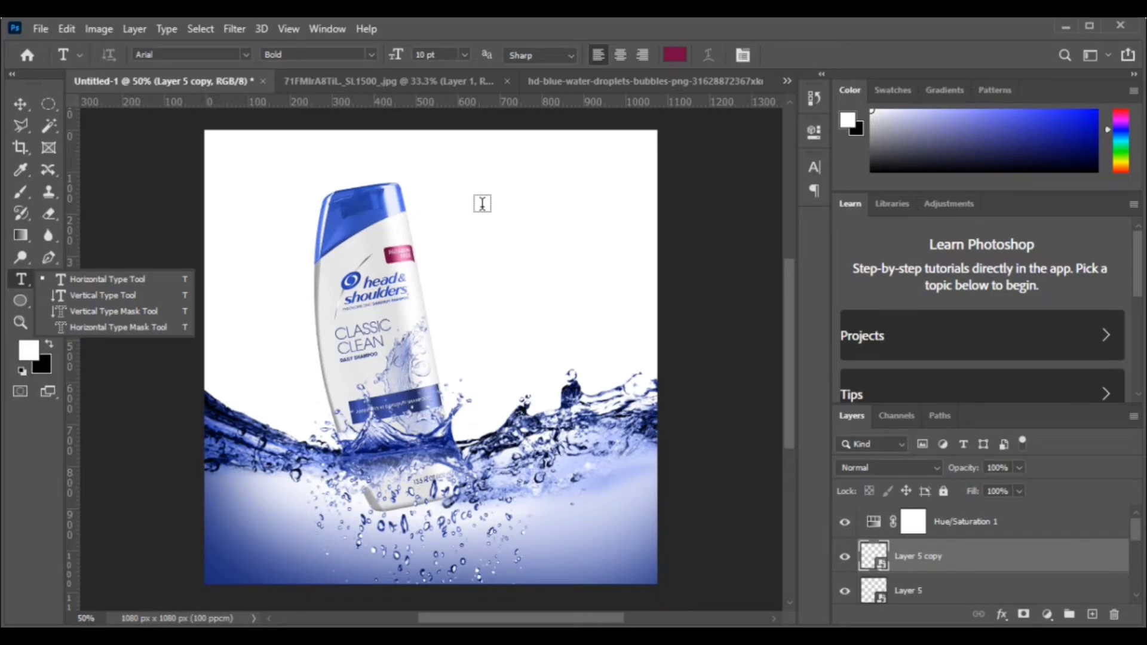
Add the separate text lines "HELPS" and "OF" in 9 pt Adobe Garamond Pro Bold to the right of the bottle
click(482, 203)
click(482, 203)
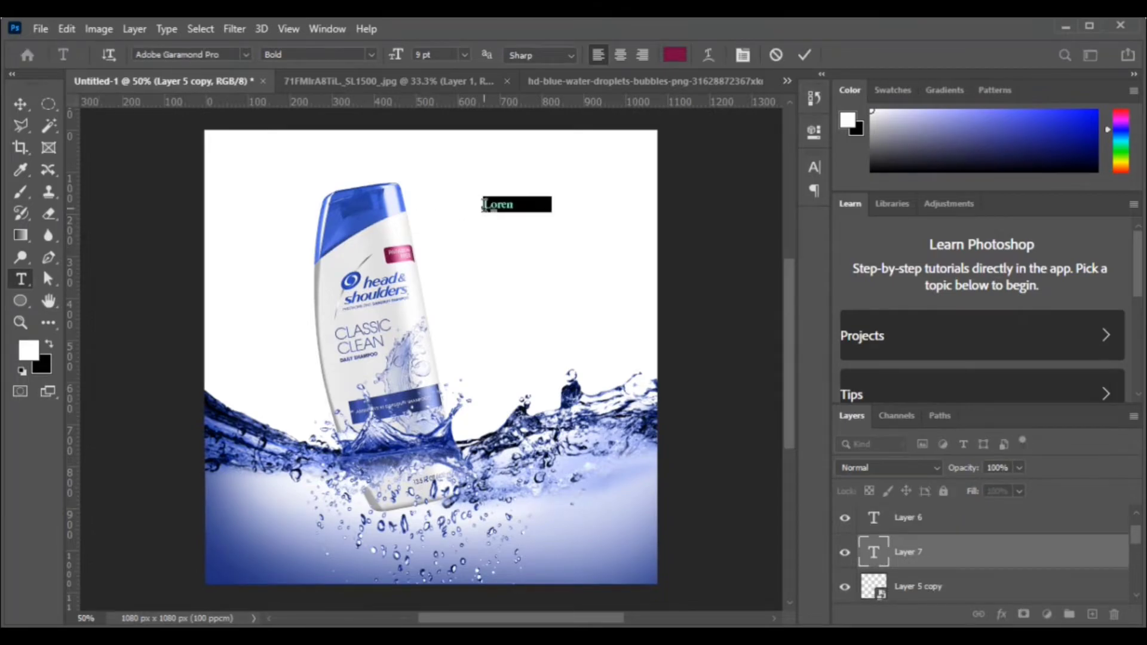
text(HELPS)
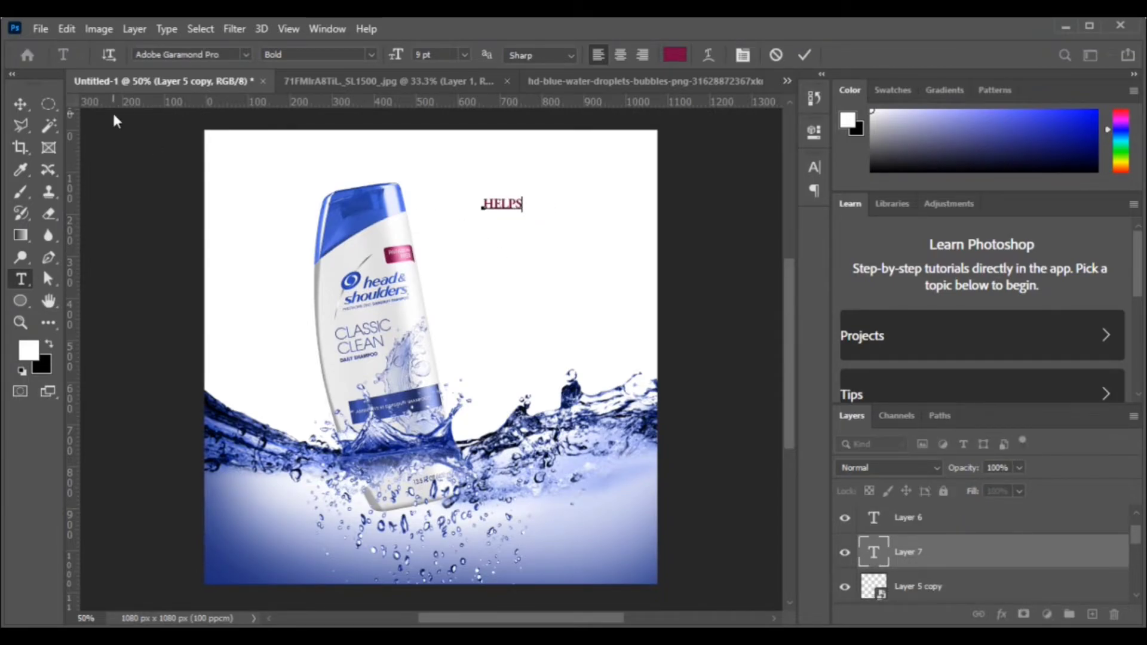
key(ctrl+Return)
click(481, 276)
text(OF)
key(ctrl+Return)
Add the text "TAKE CARE" at 15 pt to the right of "HELPS"
click(17, 280)
click(538, 205)
drag(395, 56, 402, 56)
click(650, 200)
key(BackSpace)
key(BackSpace)
key(BackSpace)
key(BackSpace)
key(BackSpace)
key(BackSpace)
key(BackSpace)
key(BackSpace)
key(BackSpace)
key(BackSpace)
key(BackSpace)
text(TAKE CARE)
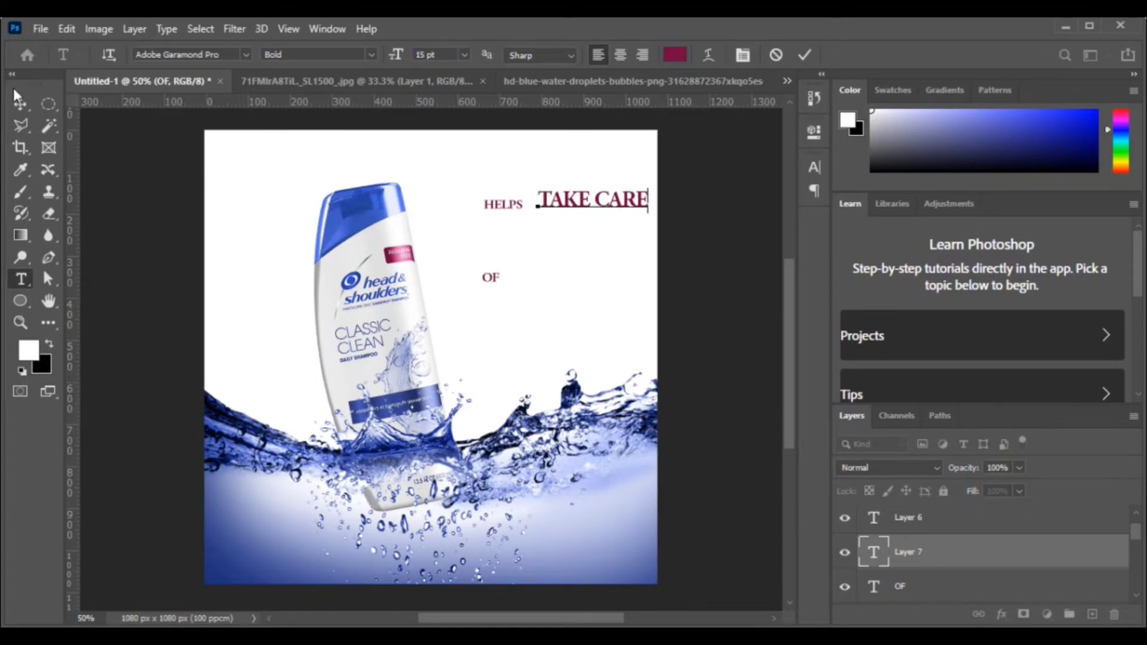
key(ctrl+Return)
Add the 15 pt text lines "DANDRUFF" and "Smells Gorgeous" below "TAKE CARE"
click(538, 242)
text(DANDRUFF)
key(ctrl+Return)
click(534, 284)
text(Smells gorge)
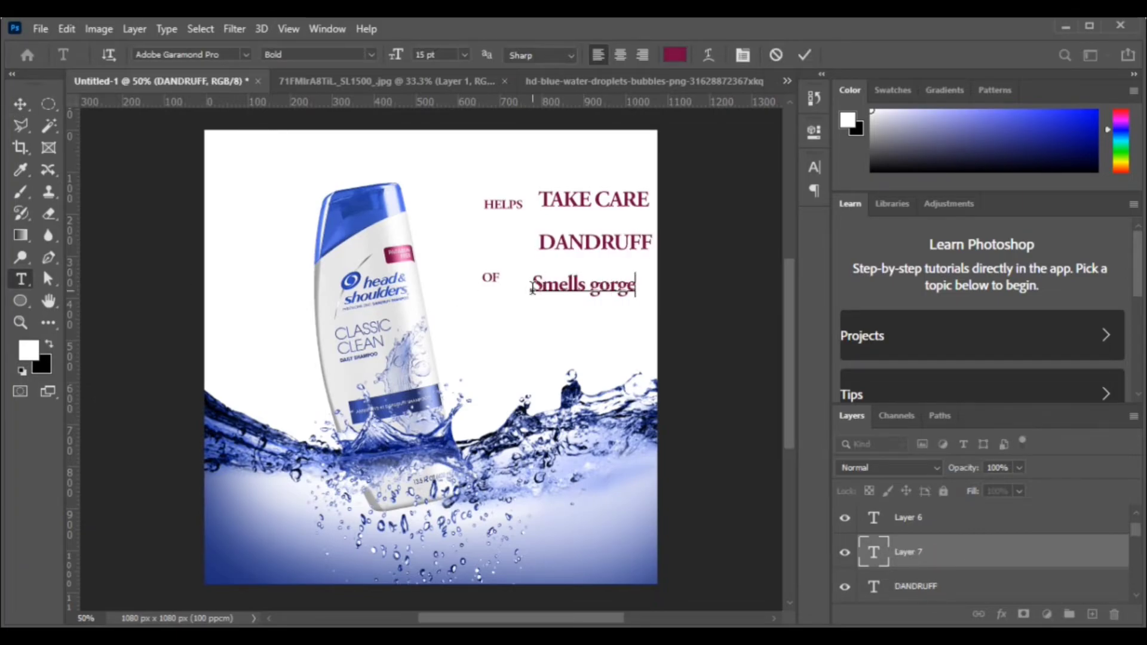
text(ou)
drag(588, 285, 601, 285)
text(G)
key(ctrl+Return)
Move "HELPS" slightly left and bring "TAKE CARE" directly beside it as one headline line
key(v)
click(503, 206)
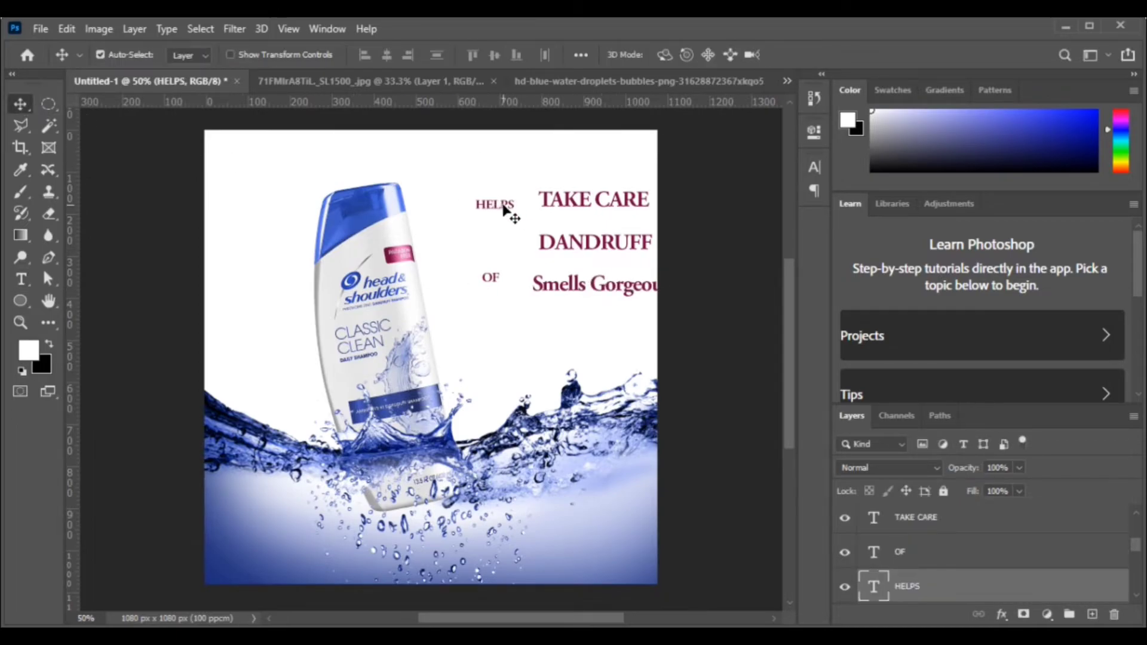
drag(548, 205, 524, 206)
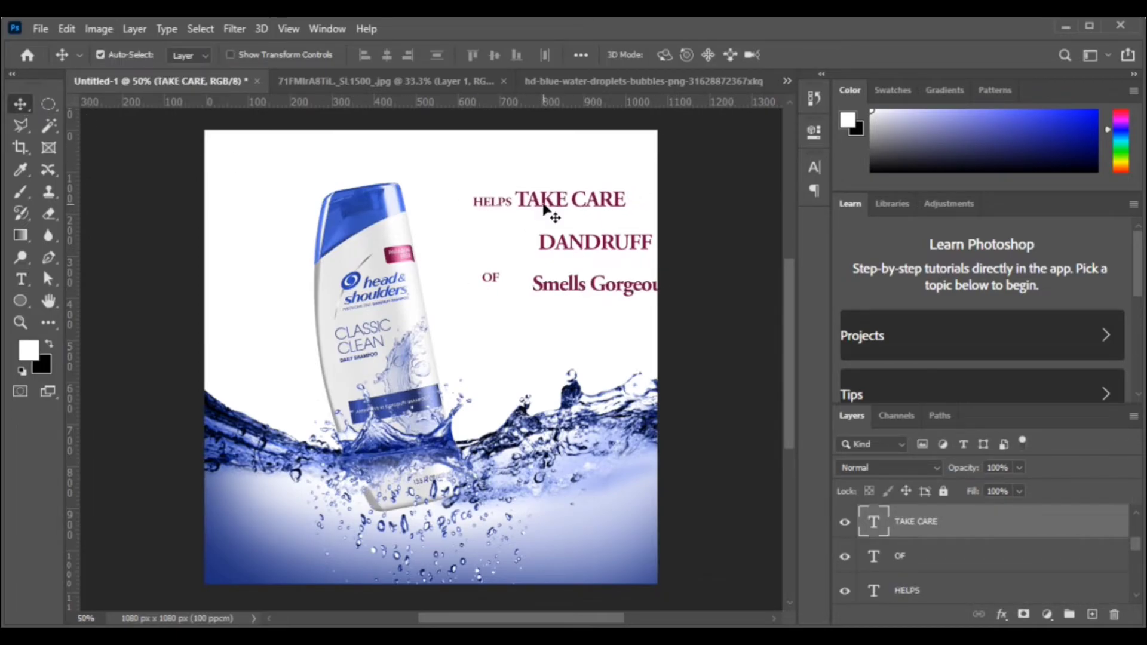
Move the text "OF" straight up until it sits just below "HELPS"
click(487, 281)
key(shift+Up)
key(shift+Up)
key(shift+Up)
key(shift+Up)
key(shift+Up)
key(shift+Up)
key(shift+Up)
key(shift+Up)
key(shift+Up)
key(shift+Up)
key(shift+Up)
key(shift+Up)
key(shift+Up)
key(shift+Up)
key(shift+Up)
key(shift+Up)
key(shift+Up)
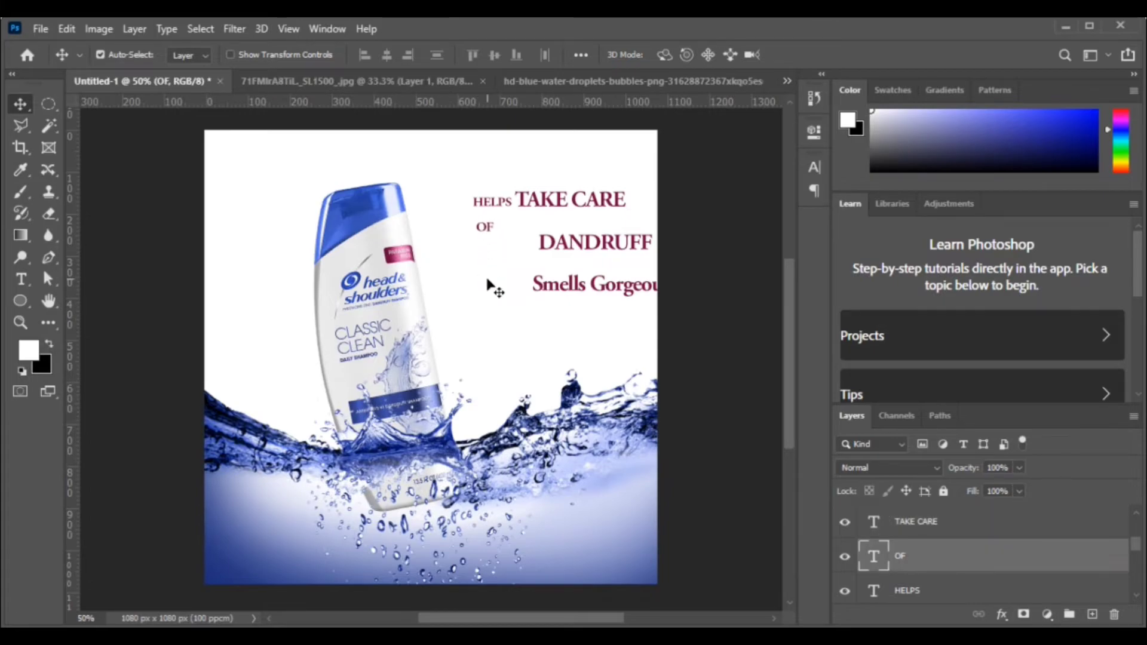
Move "DANDRUFF" up and left to directly below "TAKE CARE" and line "OF" up on the same line
click(547, 248)
key(shift+Up)
key(shift+Up)
key(shift+Up)
key(shift+Up)
key(shift+Up)
key(shift+Left)
key(shift+Left)
key(shift+Left)
key(shift+Left)
key(shift+Left)
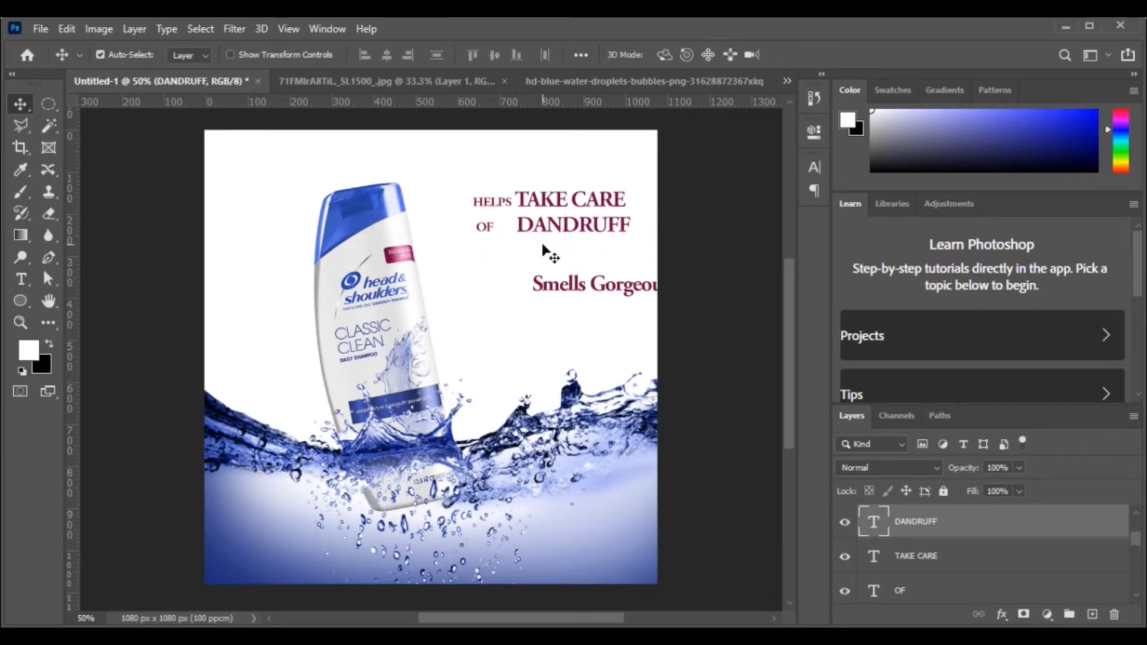
click(487, 230)
key(shift+Up)
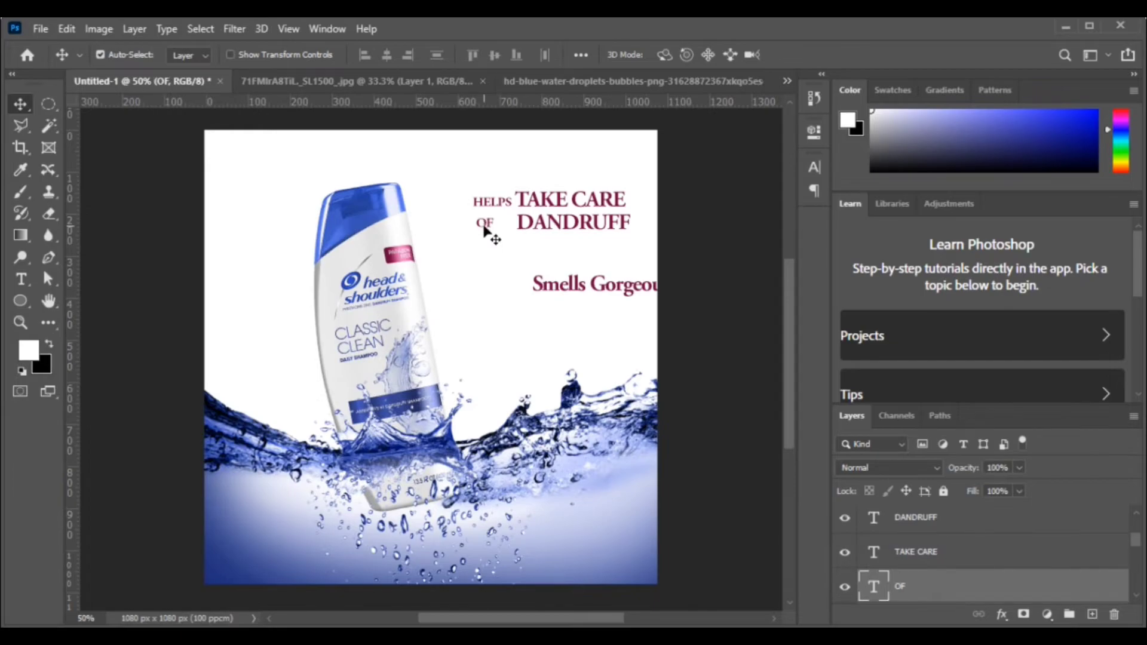
Place "Smells Gorgeous!" directly below the "OF DANDRUFF" line and restyle it in Bickham Script Pro Bold
drag(544, 288, 627, 248)
key(t)
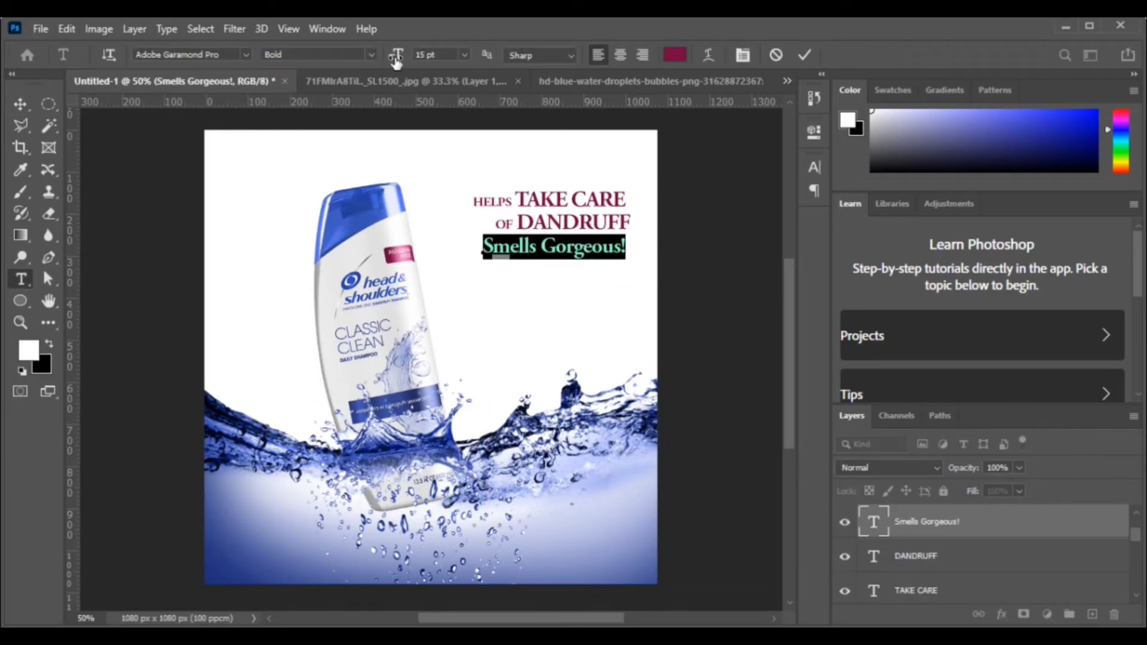
click(814, 131)
click(722, 299)
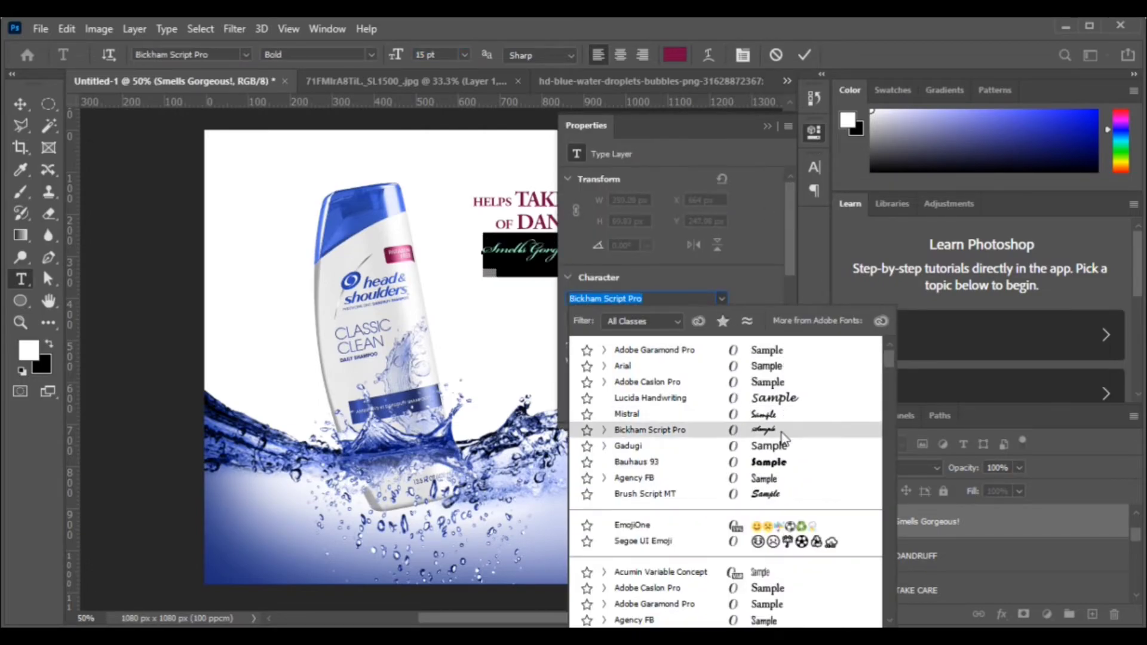
click(780, 432)
drag(576, 346, 589, 349)
click(767, 125)
click(804, 55)
Shift "Smells Gorgeous!" left and set its font size to 24 pt
click(24, 106)
key(shift+Left)
key(shift+Left)
key(shift+Left)
key(shift+Left)
key(shift+Left)
key(shift+Left)
key(shift+Left)
key(shift+Left)
key(shift+Left)
key(shift+Left)
key(Left)
key(Left)
click(21, 279)
drag(441, 254, 653, 255)
drag(402, 56, 397, 58)
click(798, 55)
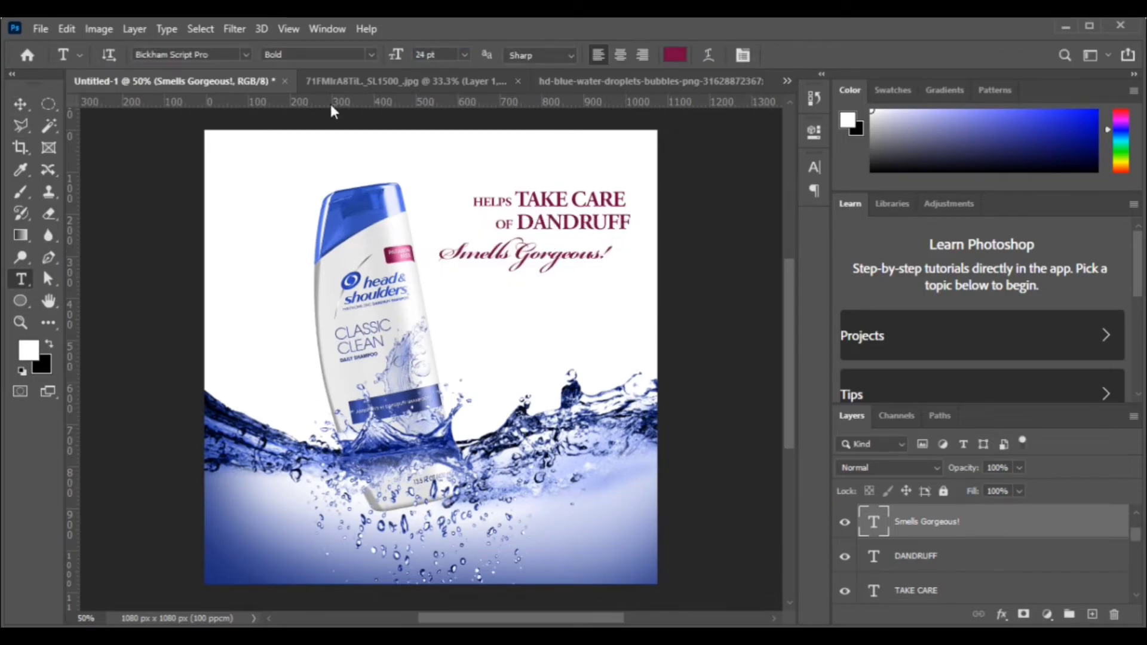
Move the enlarged "Smells Gorgeous!" line right to center it under the headline
click(24, 103)
key(shift+Right)
key(shift+Right)
key(shift+Right)
key(shift+Right)
key(shift+Right)
key(shift+Right)
Recolor "TAKE CARE" in a darker shade of the blue sampled from the bottle cap
click(21, 279)
drag(515, 200, 625, 200)
click(368, 195)
drag(849, 233, 850, 268)
key(Return)
click(805, 55)
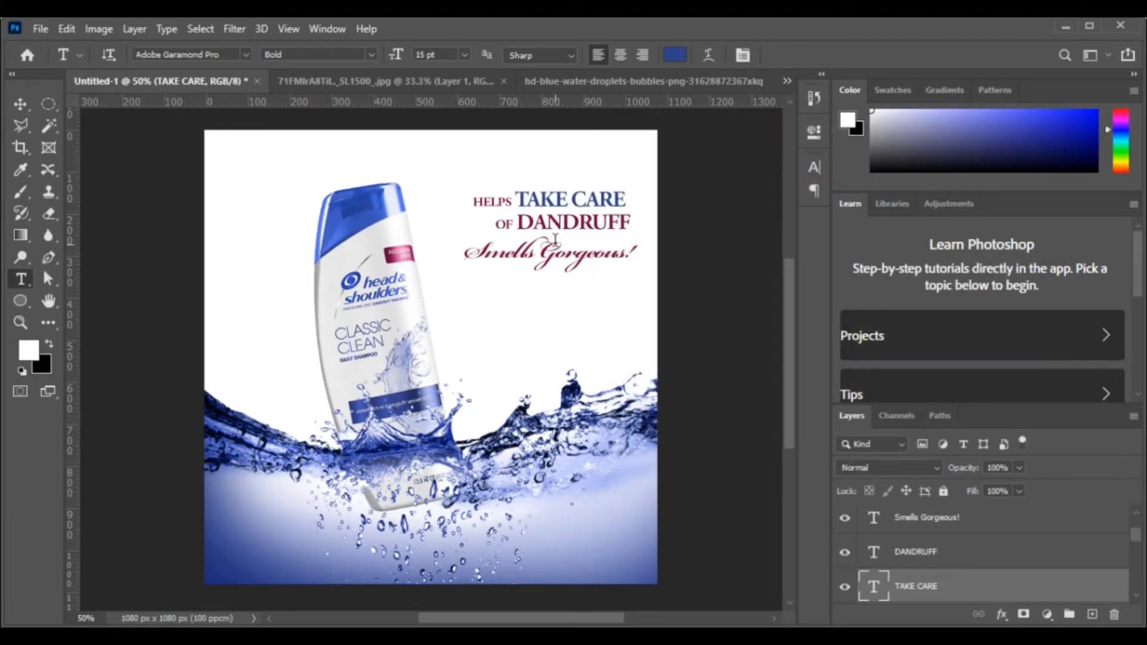
Recolor "DANDRUFF" with the blue 2f4489 sampled from "TAKE CARE"
drag(518, 222, 631, 222)
click(675, 55)
click(528, 199)
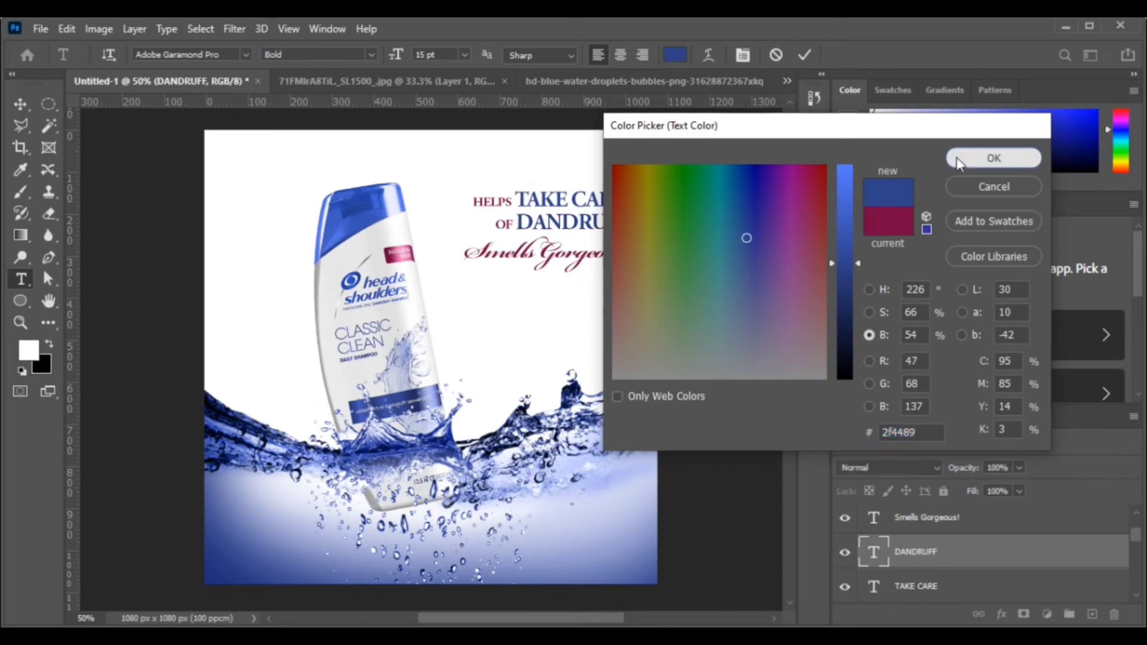
click(994, 158)
click(805, 55)
Recolor "Smells Gorgeous!" in a blue based on the color sampled from "TAKE CARE"
drag(464, 253, 632, 254)
click(675, 55)
click(545, 197)
click(545, 198)
click(544, 197)
click(544, 197)
click(844, 262)
click(841, 269)
click(986, 157)
click(21, 103)
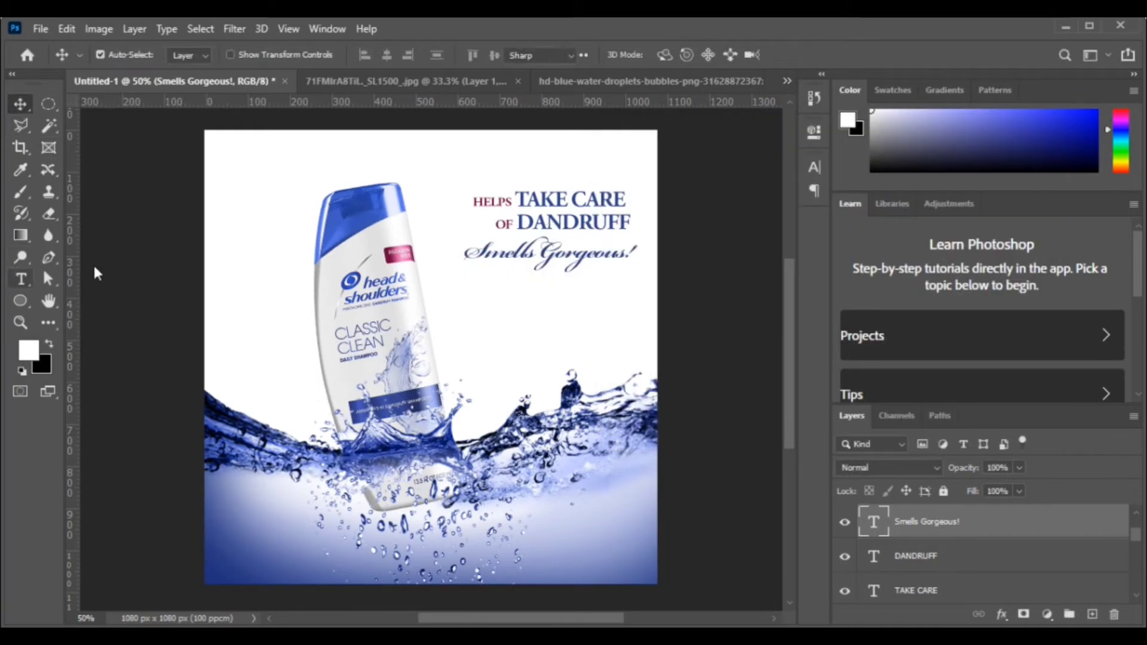
Replace the "S" and "G" of "Smells Gorgeous!" with decorative swash alternate glyphs
key(t)
drag(470, 250, 489, 255)
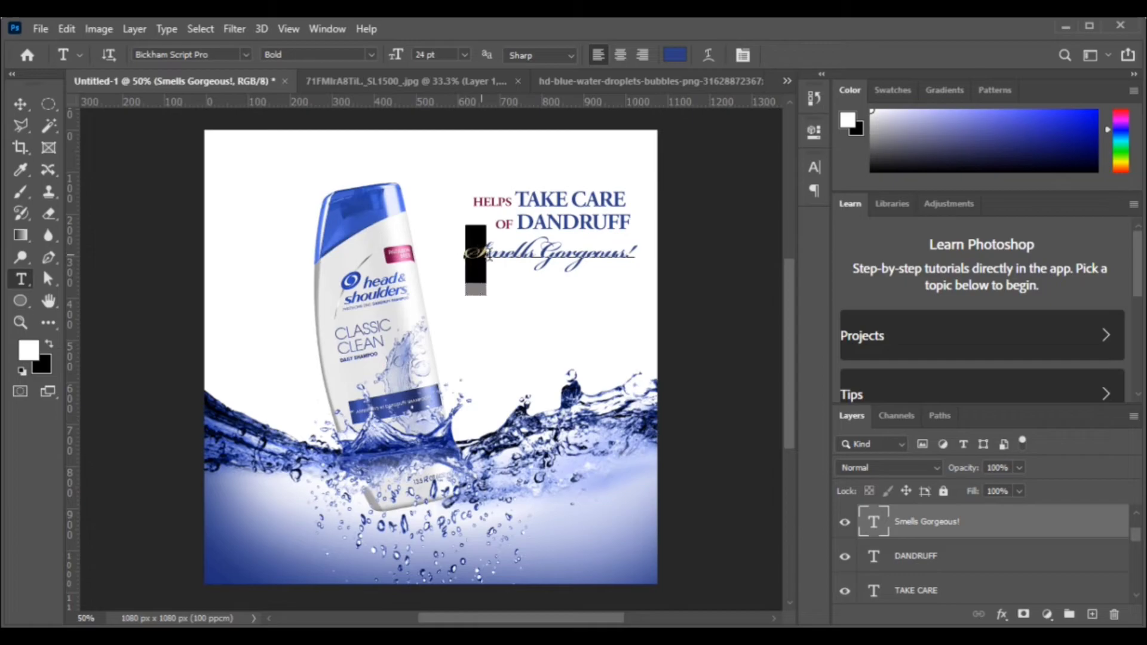
click(508, 364)
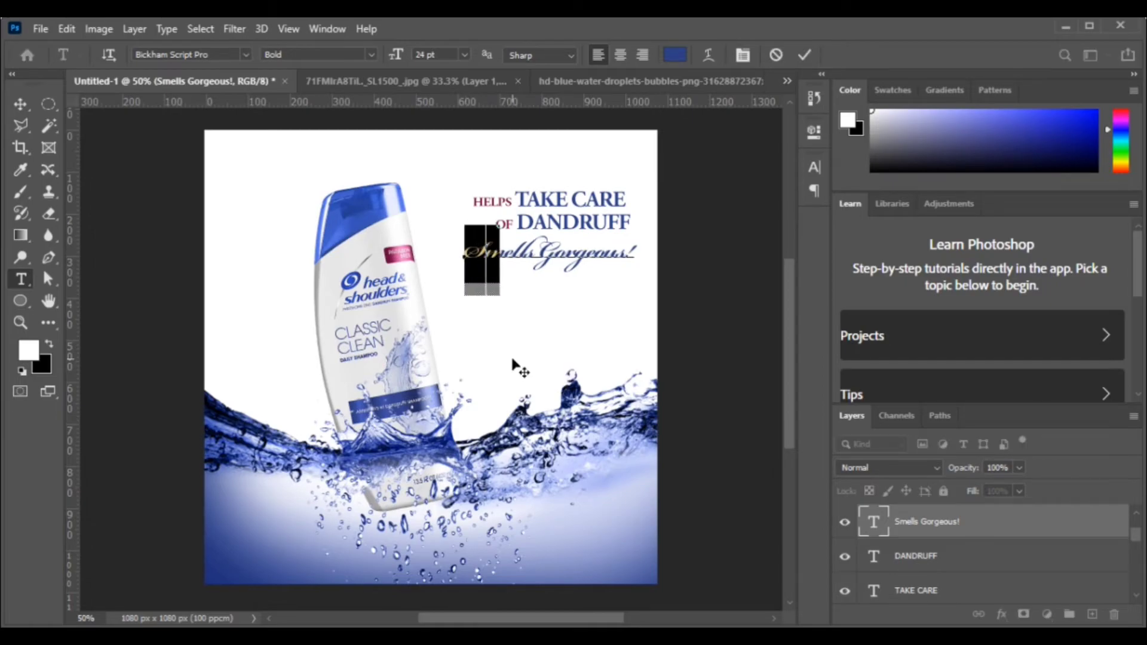
drag(571, 252, 560, 252)
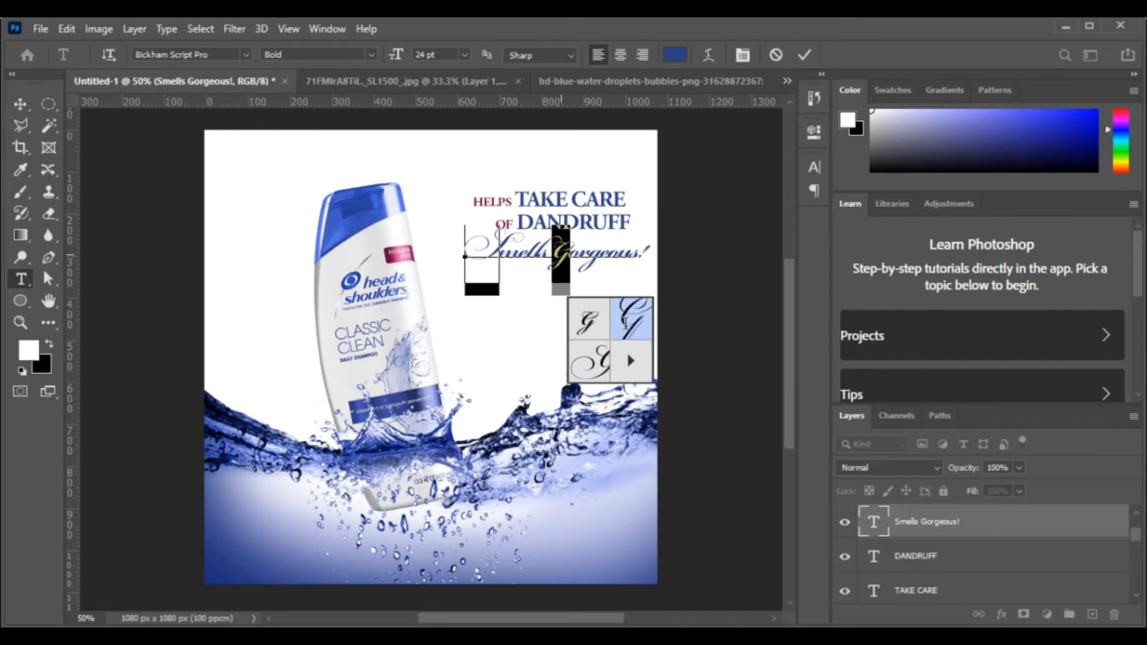
click(629, 318)
Switch the "S" of "Smells" back to its simple glyph and enlarge that letter
drag(500, 251, 465, 251)
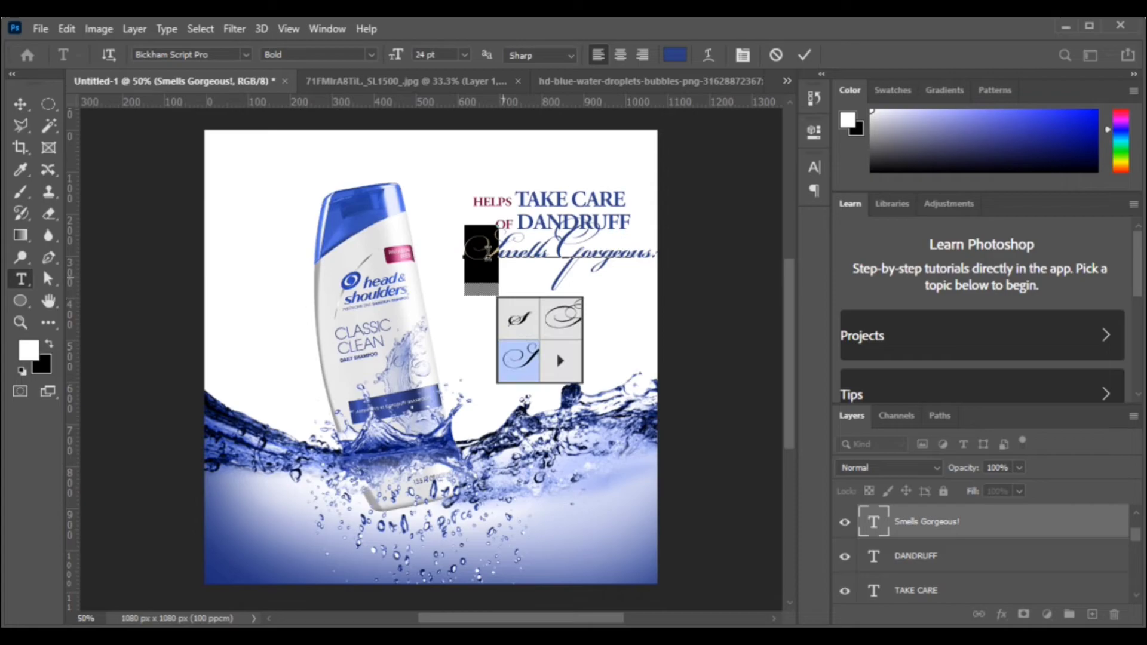
click(518, 307)
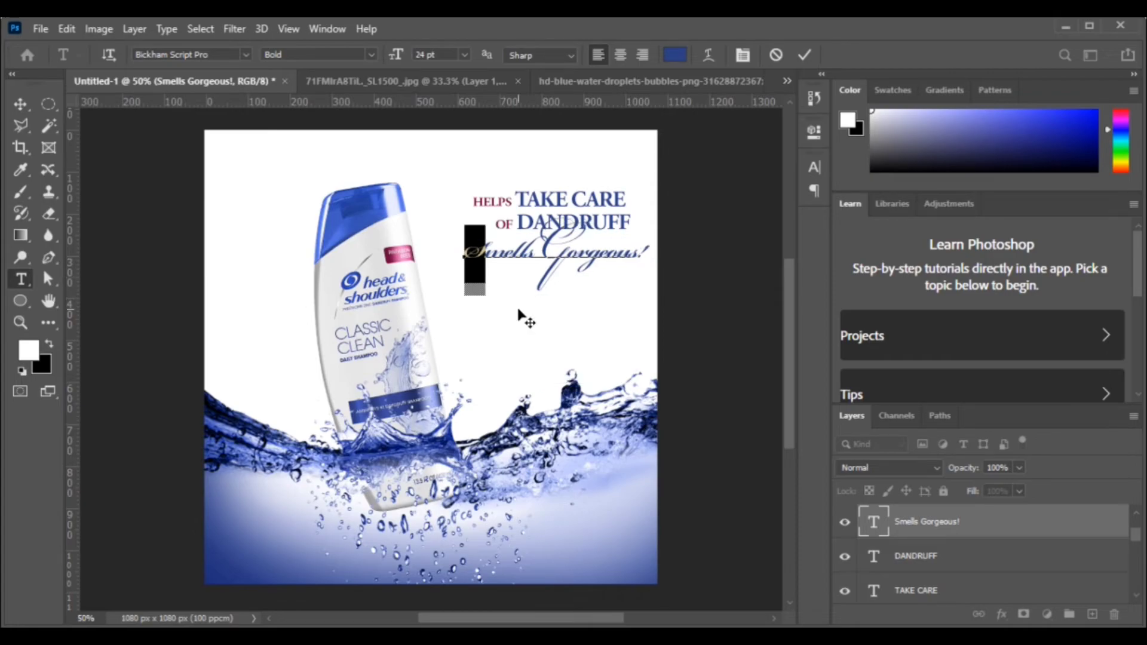
drag(394, 55, 407, 60)
click(802, 55)
Nudge "Smells Gorgeous!" left and slightly down to balance it under the headline
click(26, 105)
key(Left)
key(Left)
key(Left)
key(Left)
key(Left)
key(Left)
key(Left)
key(Left)
key(Left)
key(Left)
key(Left)
key(Left)
key(Left)
key(Left)
key(Left)
key(Down)
key(Down)
key(Down)
key(Down)
key(Down)
key(Up)
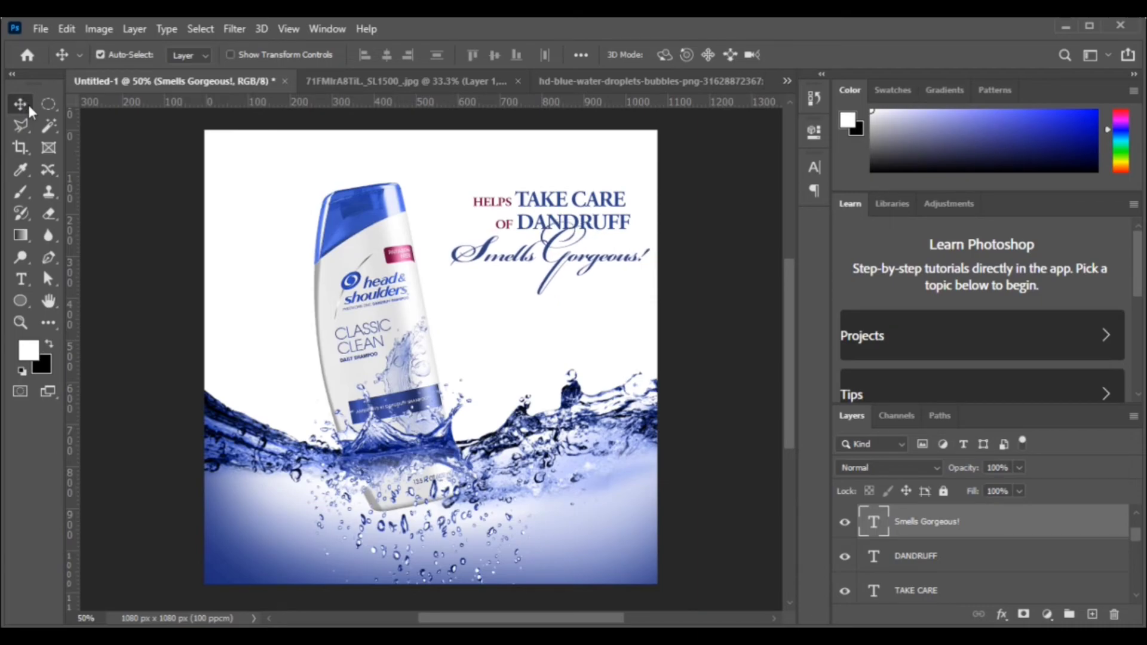
key(Left)
key(Left)
key(Left)
key(Left)
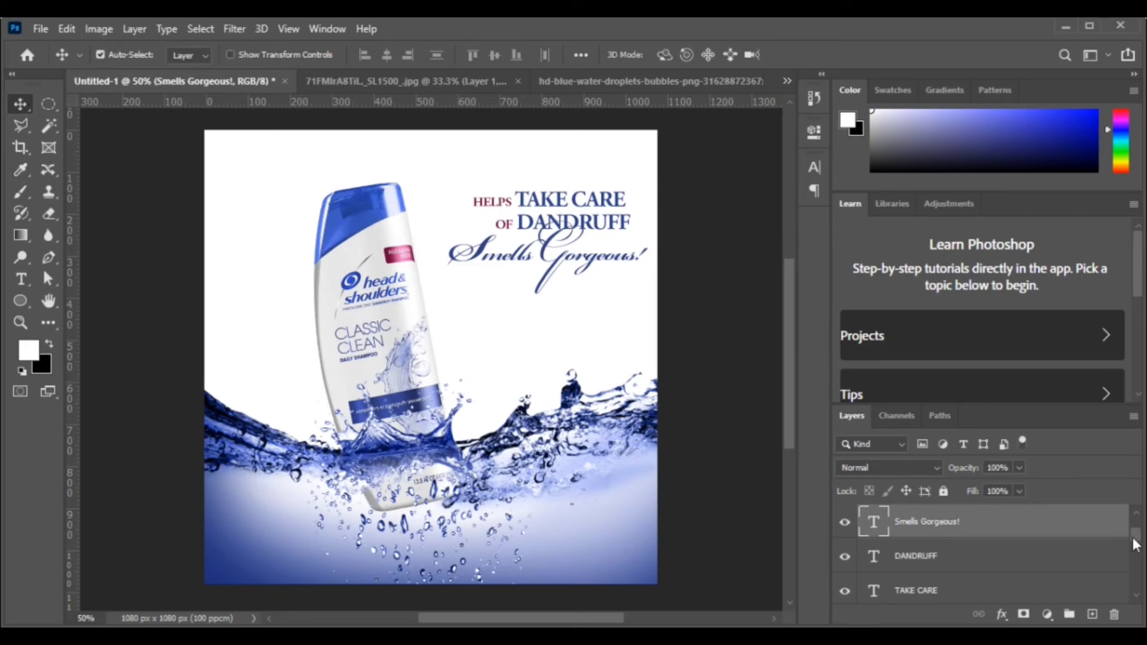
Convert all five slogan text layers, from "Smells Gorgeous!" through "HELPS", into one smart object
drag(1135, 544, 1135, 558)
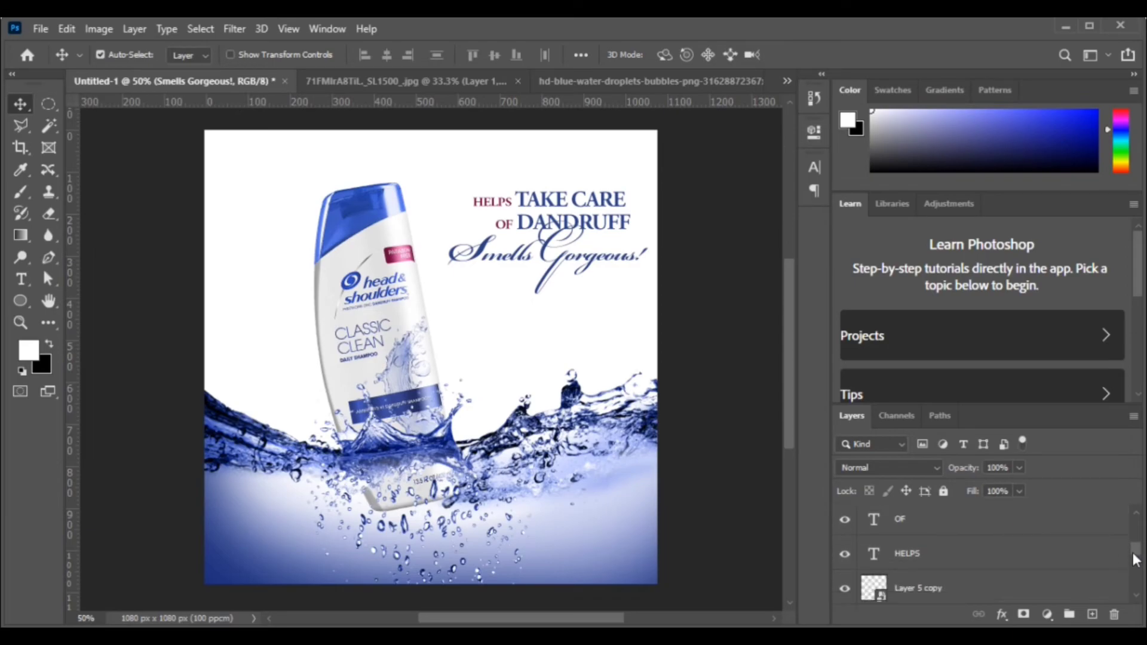
shift+click(1064, 563)
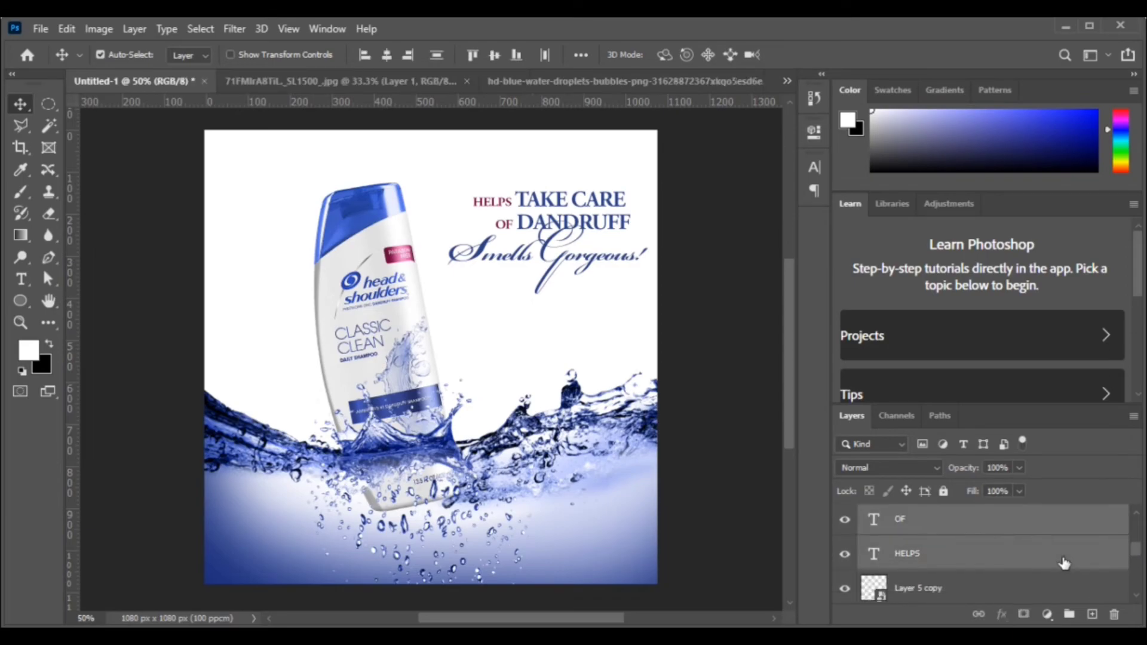
right_click(1063, 559)
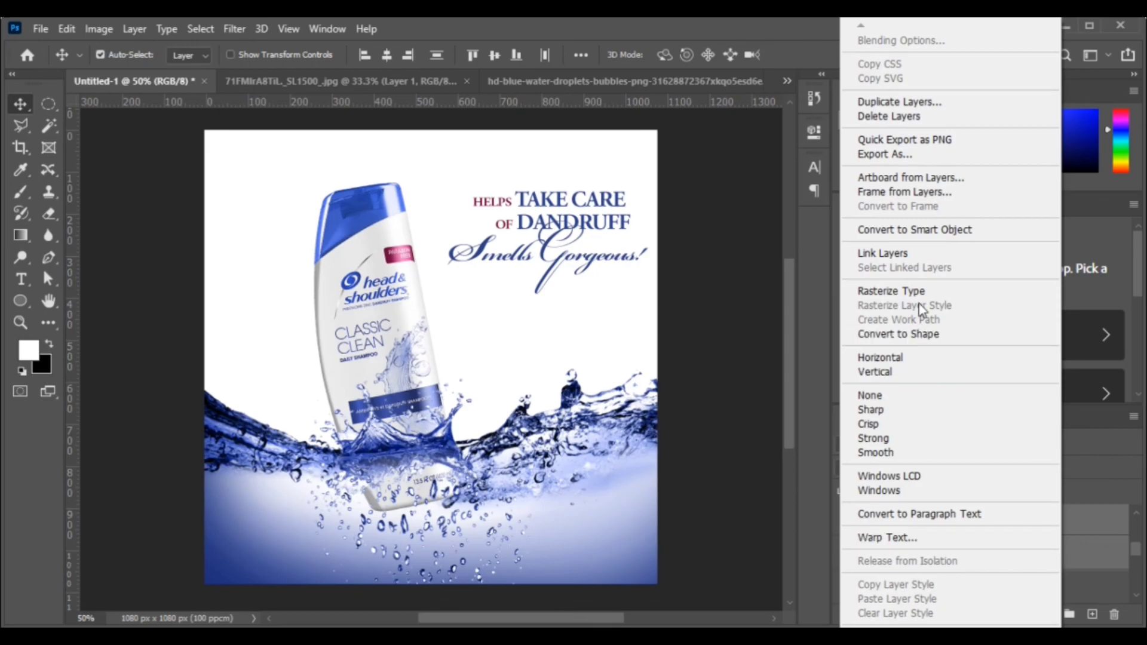
scroll(920, 307, down, 3)
click(932, 77)
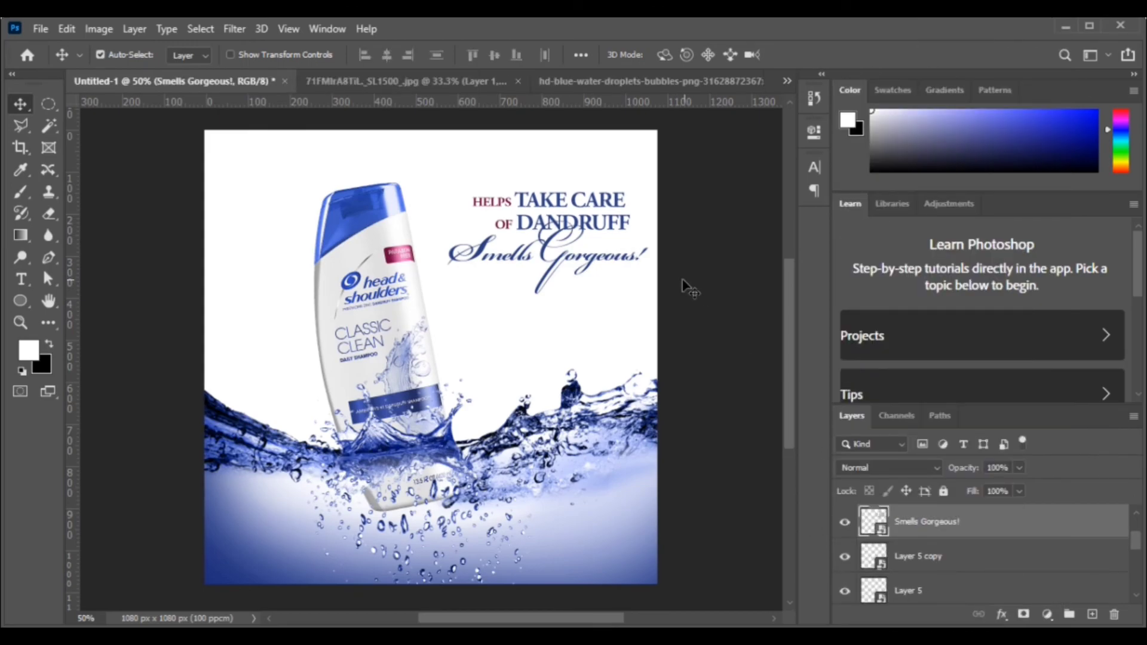
Scale the slogan smart object to 89.30% and move it up toward the canvas's upper right
key(ctrl+t)
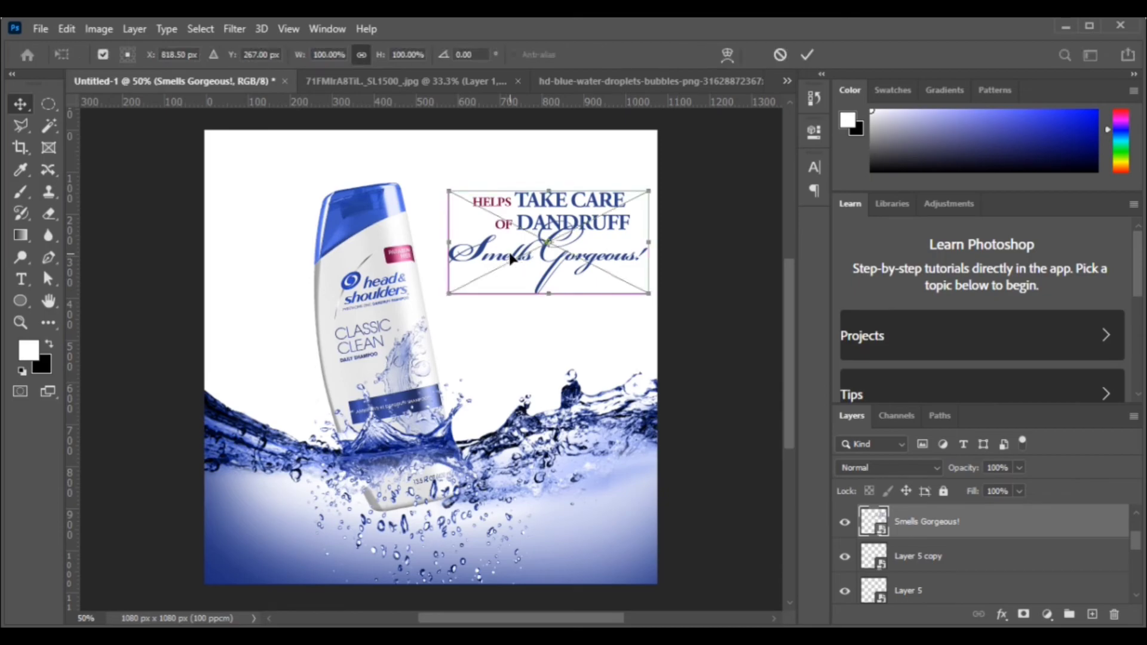
drag(447, 298, 456, 292)
drag(652, 293, 595, 238)
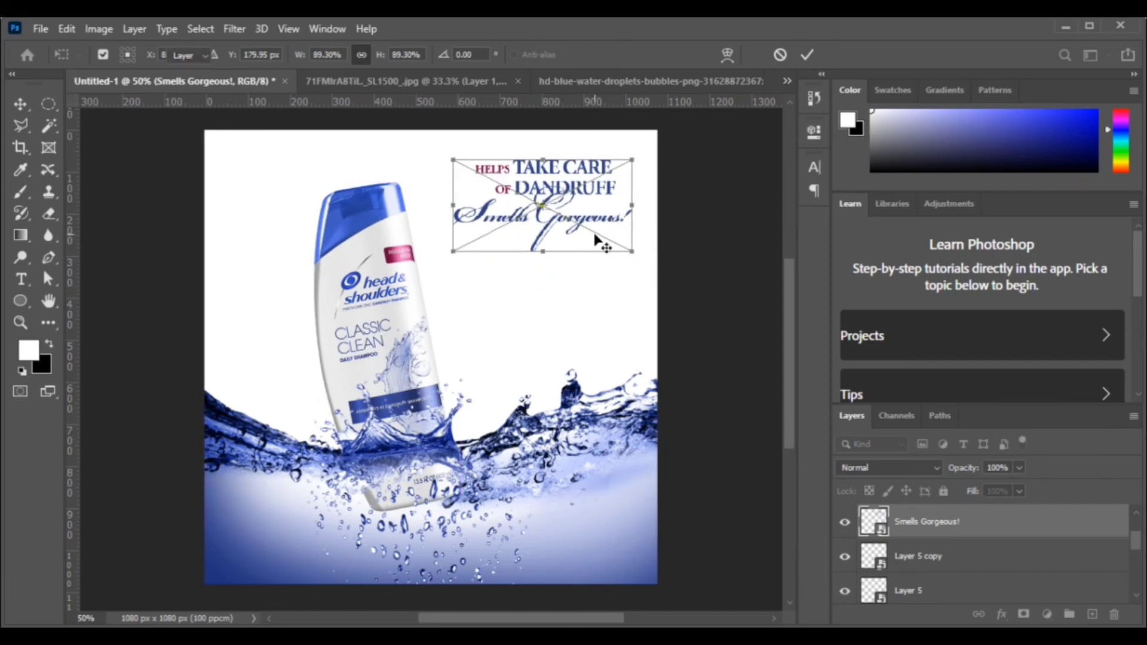
key(Return)
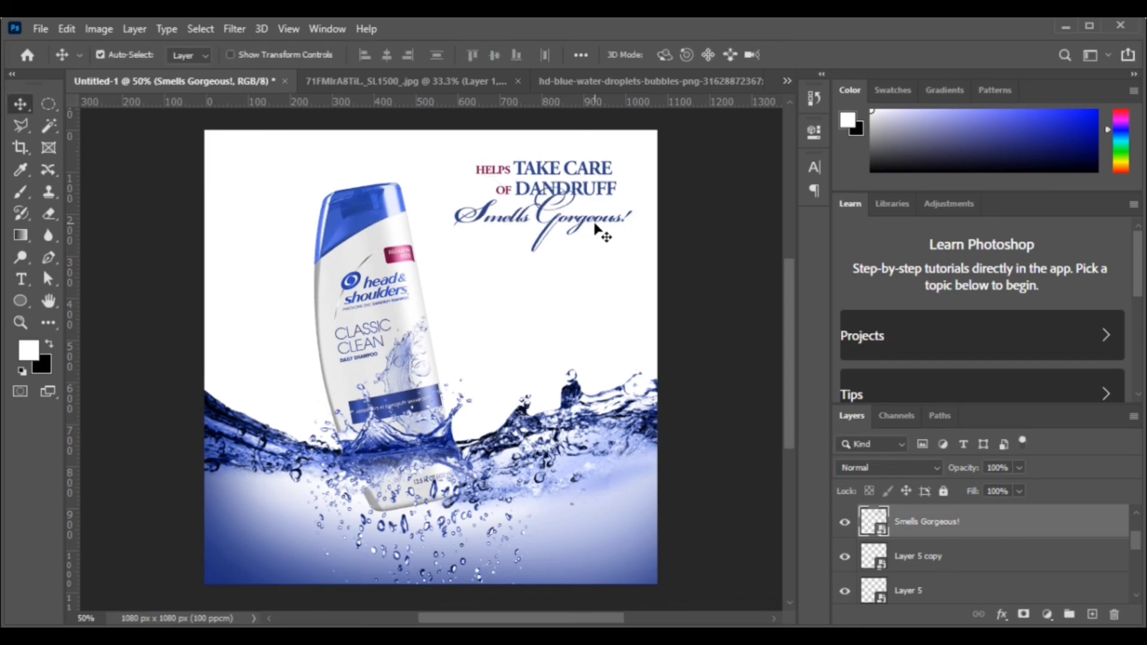
Activate the Brush tool for painting
click(21, 193)
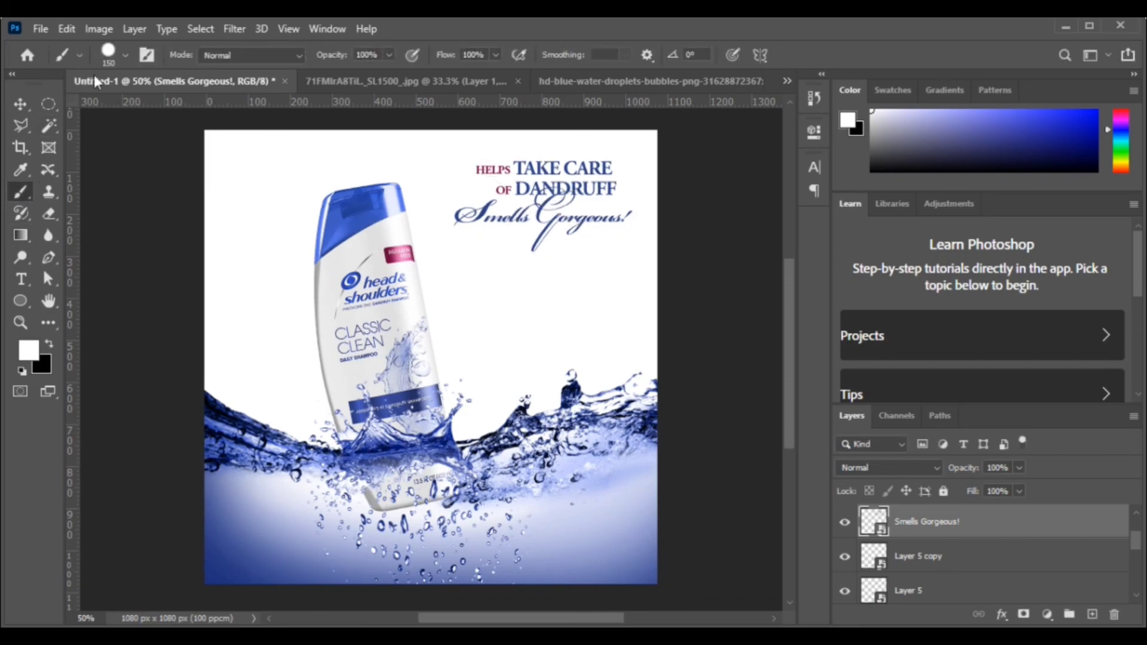